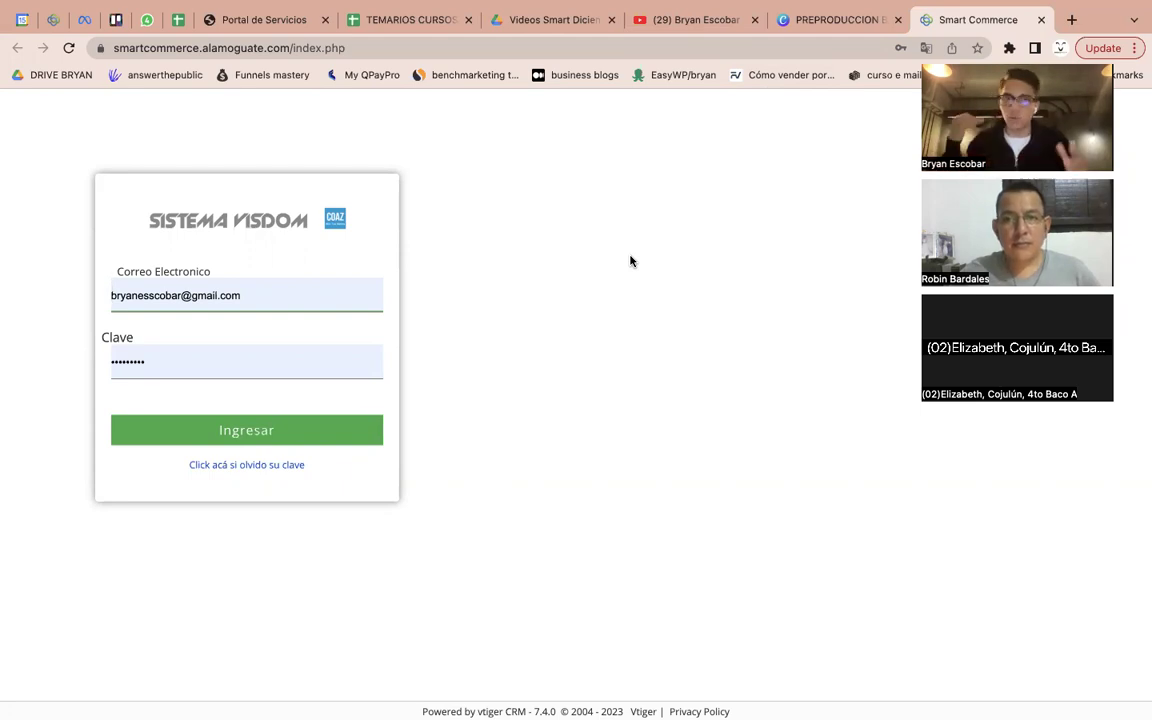
Log in, browse the Clientes and Productos lists, and finish on the empty Envíos list
left_click(199, 439)
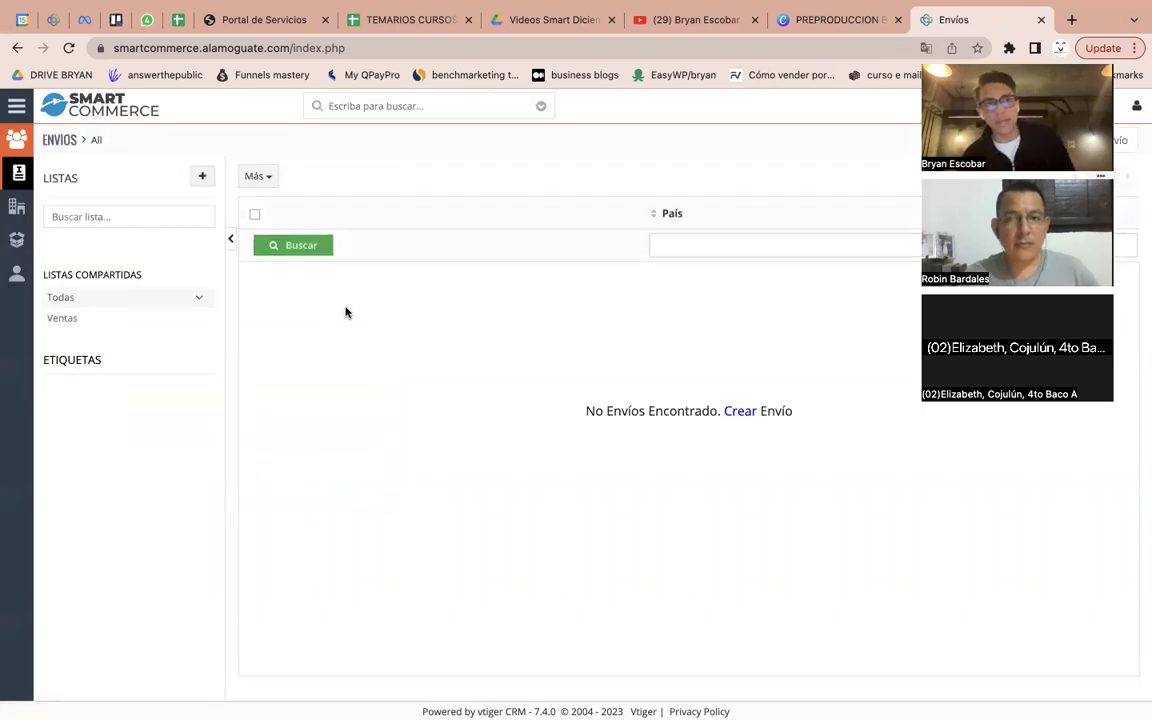
left_click(14, 212)
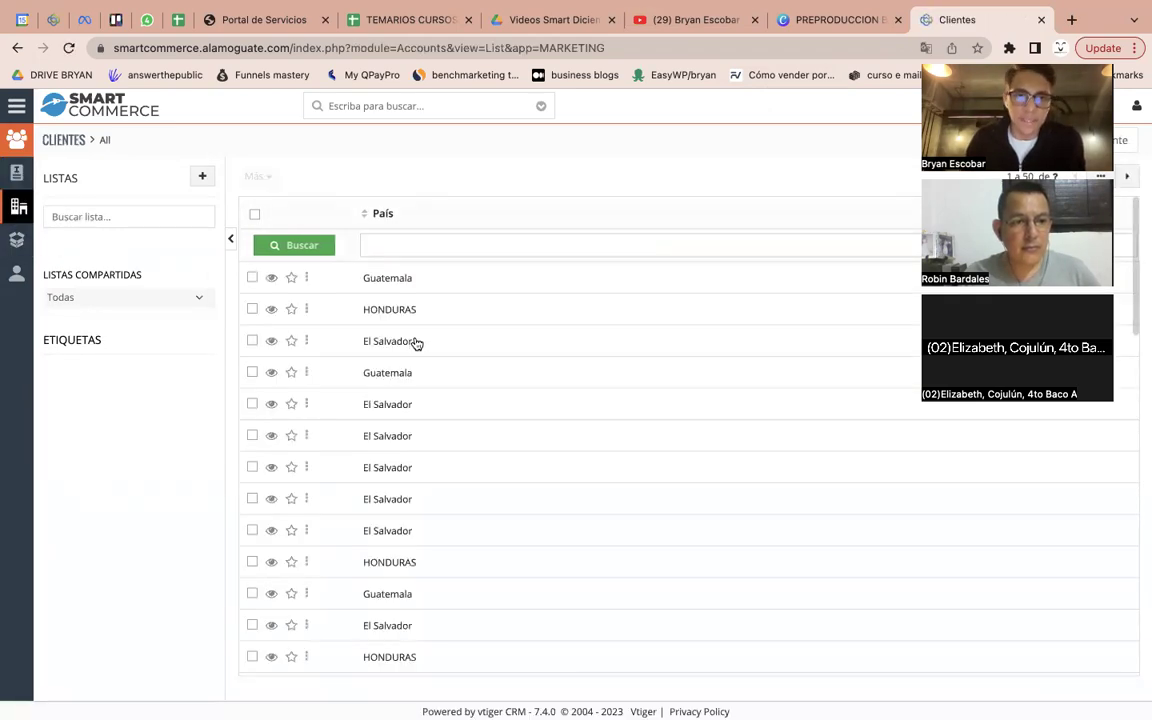
scroll(417, 342, "down", 3)
scroll(336, 303, "up", 3)
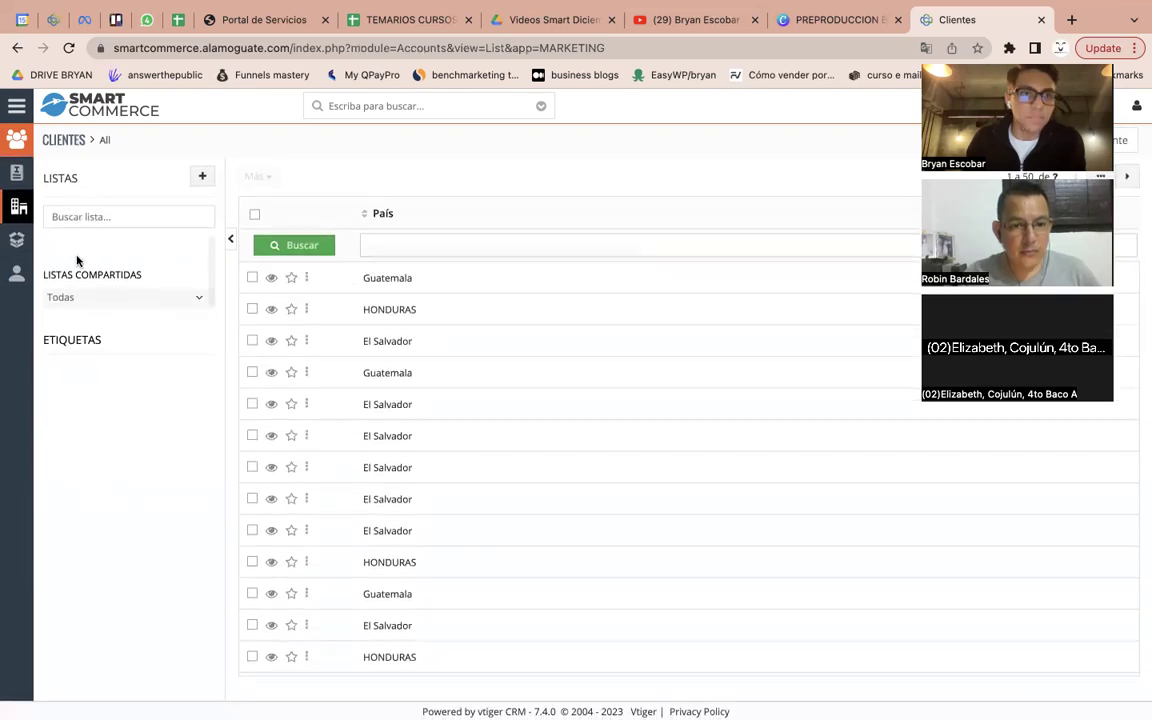
left_click(13, 244)
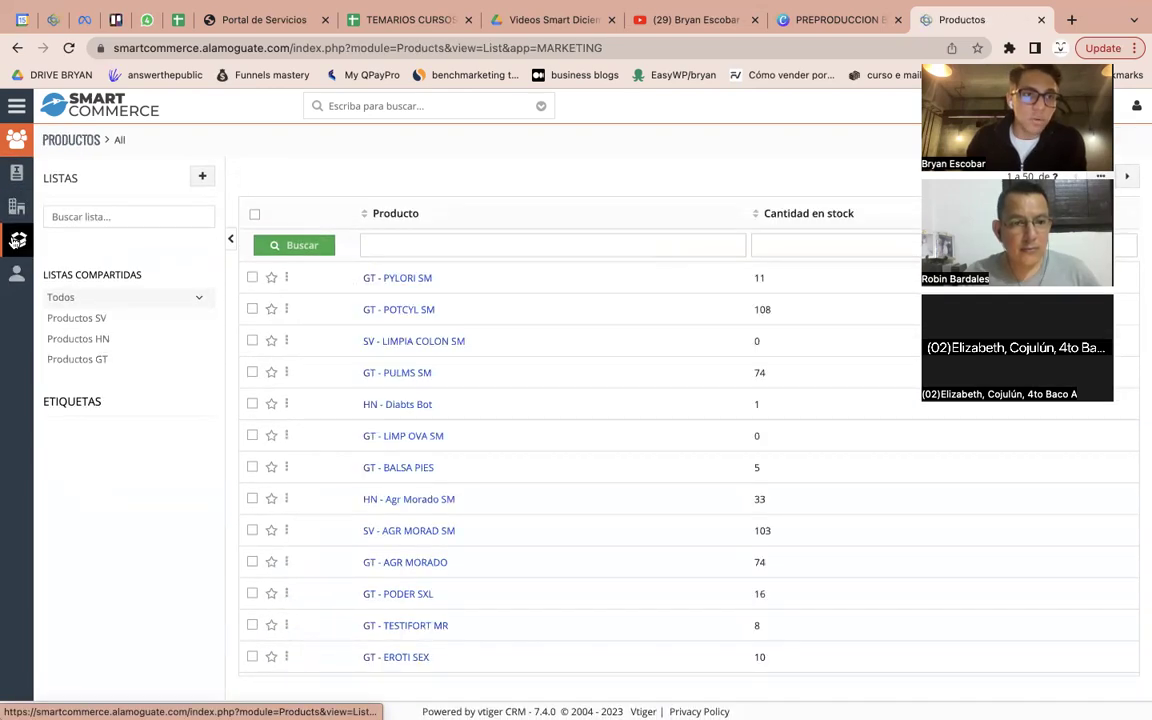
left_click(18, 174)
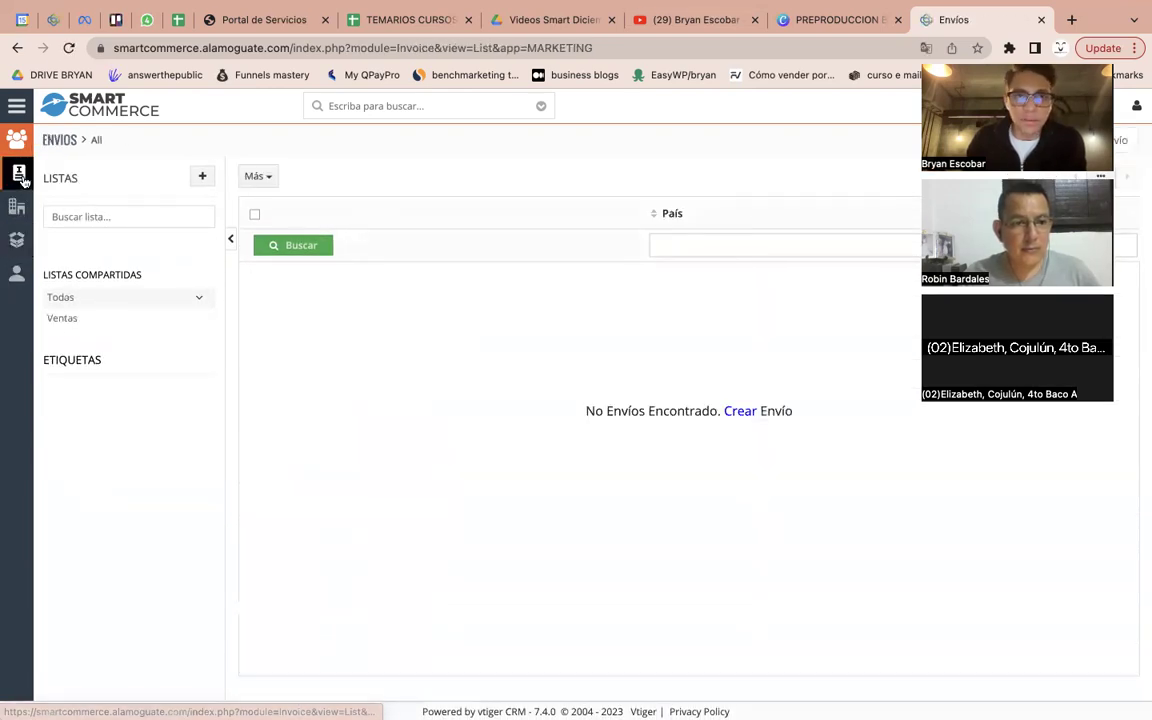
Show the Ventas shared list and scroll through past shipments' invoices, clients, addresses and products
left_click(108, 325)
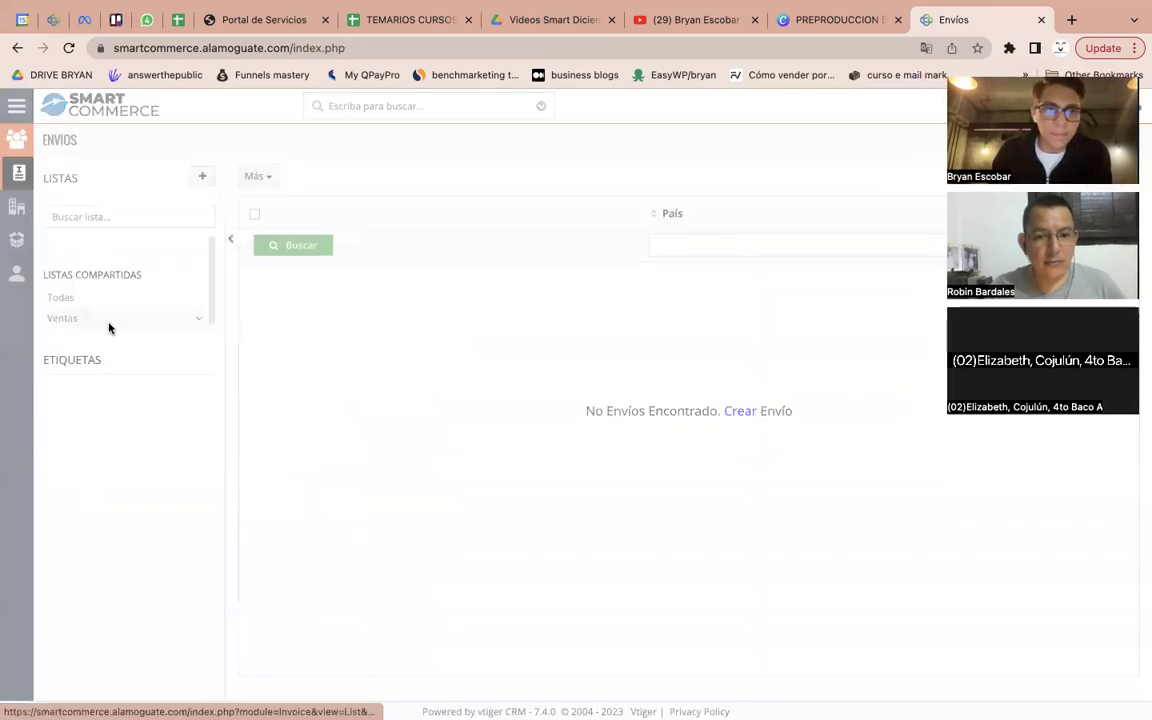
scroll(639, 420, "down", 20)
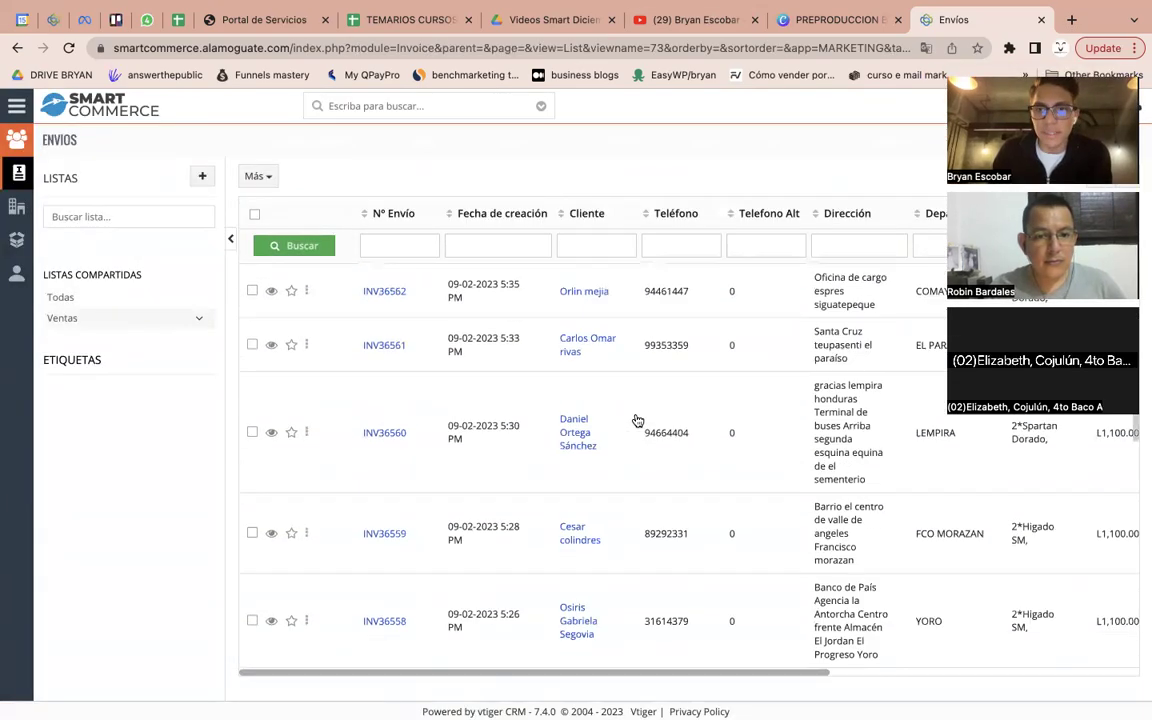
scroll(640, 415, "up", 20)
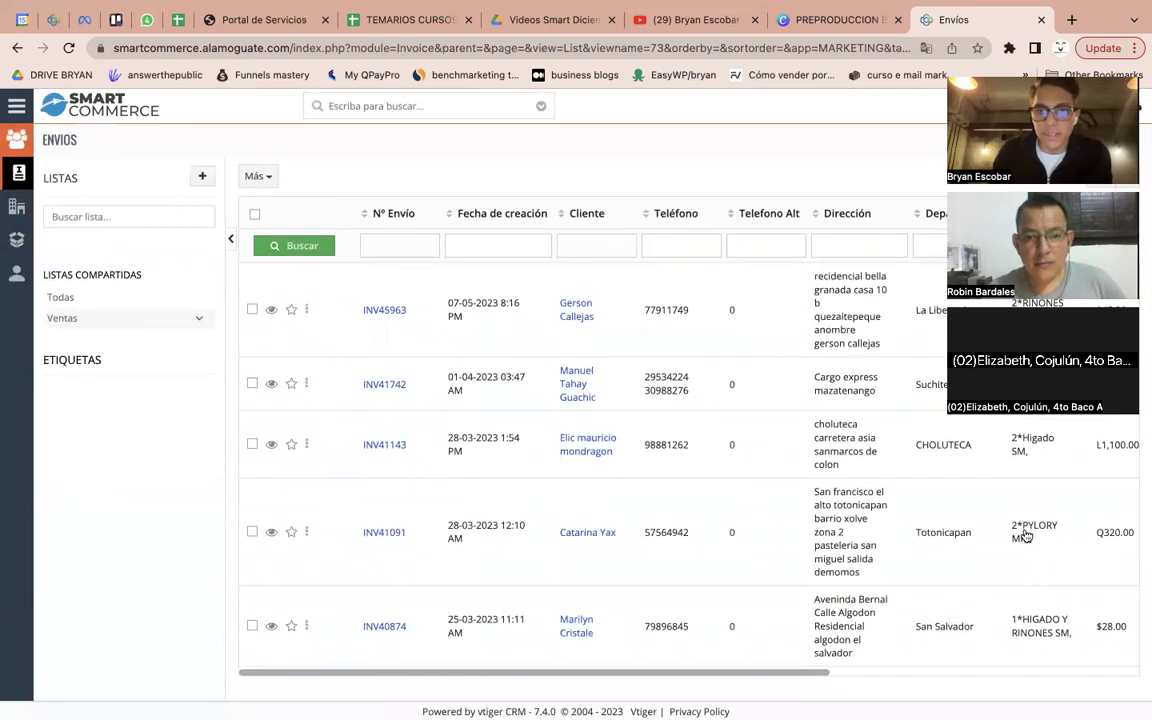
scroll(1025, 533, "down", 3)
scroll(1101, 530, "down", 10)
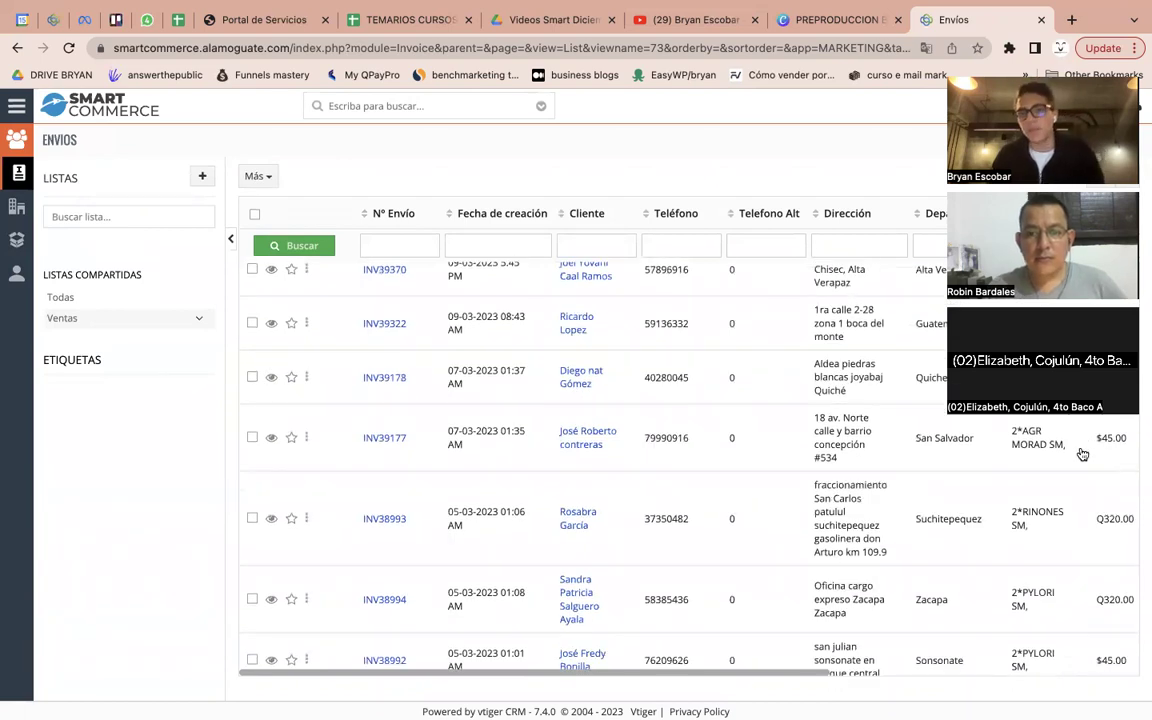
scroll(1070, 450, "up", 13)
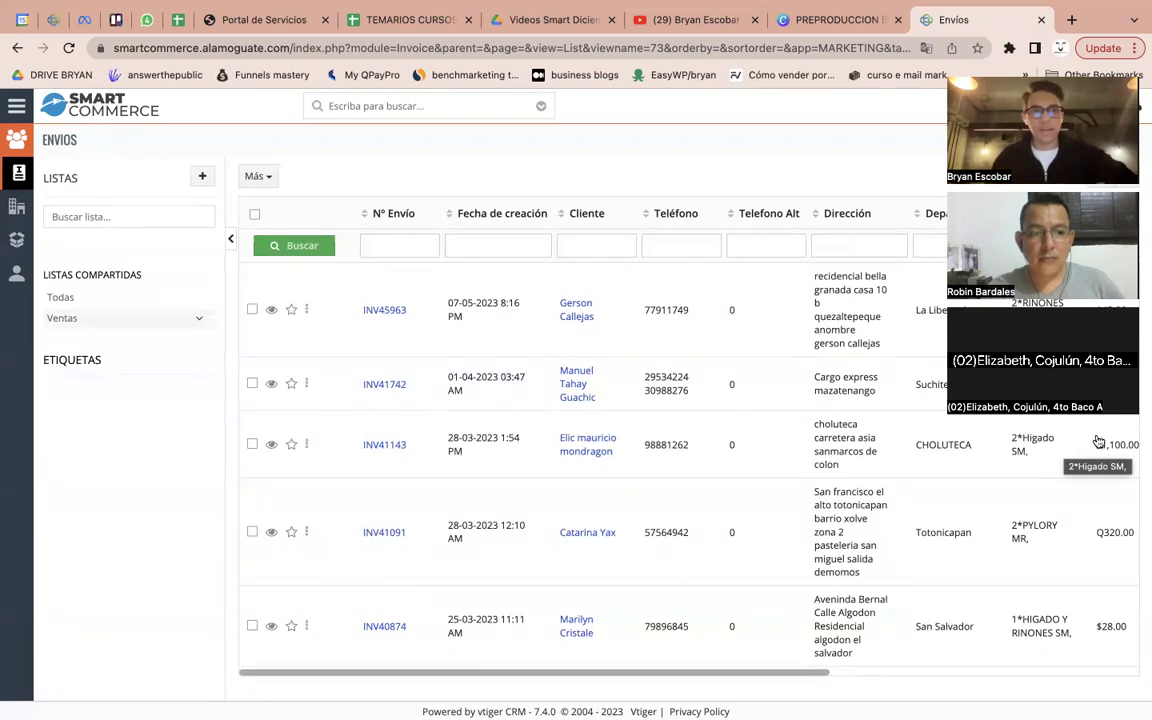
left_click(17, 240)
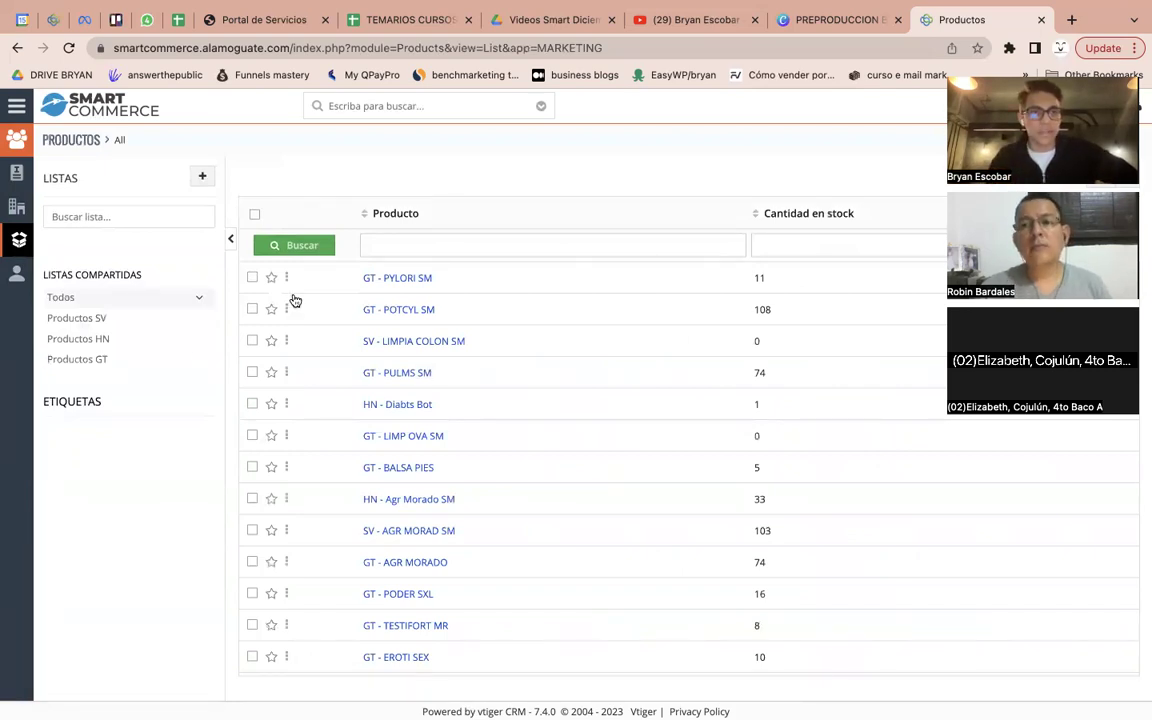
Switch through the Productos SV, HN and GT lists and browse the GT stock quantities
left_click(100, 318)
left_click(106, 340)
left_click(107, 361)
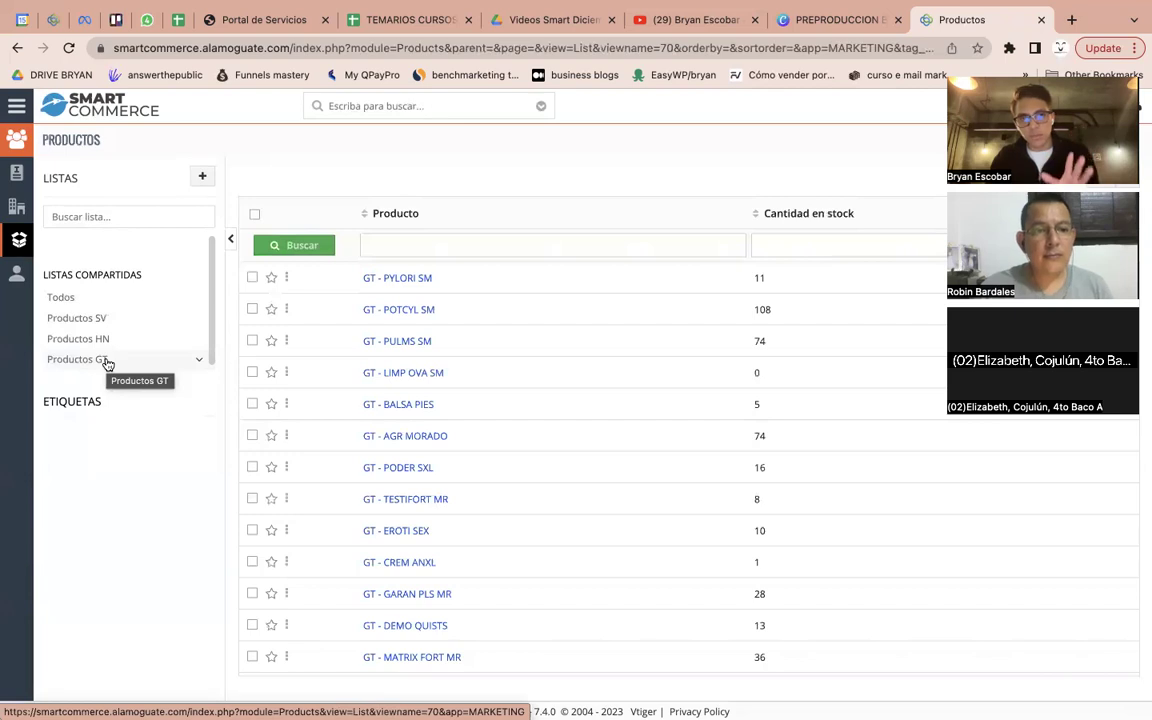
scroll(591, 327, "down", 5)
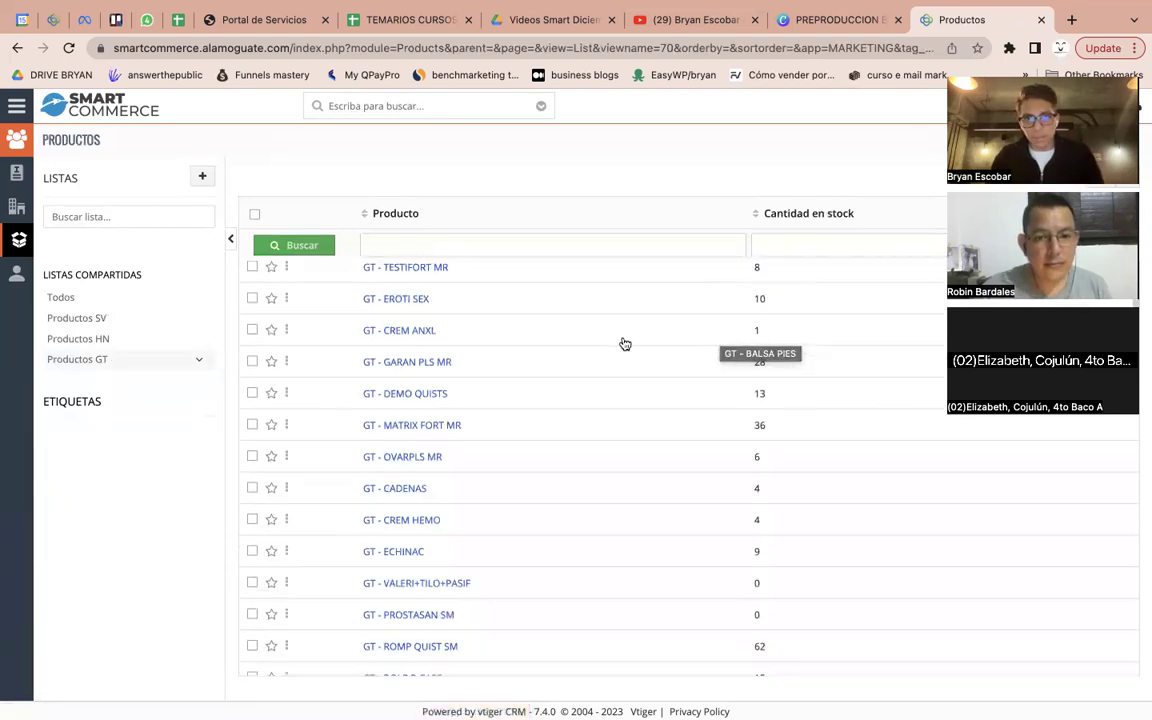
scroll(458, 378, "down", 10)
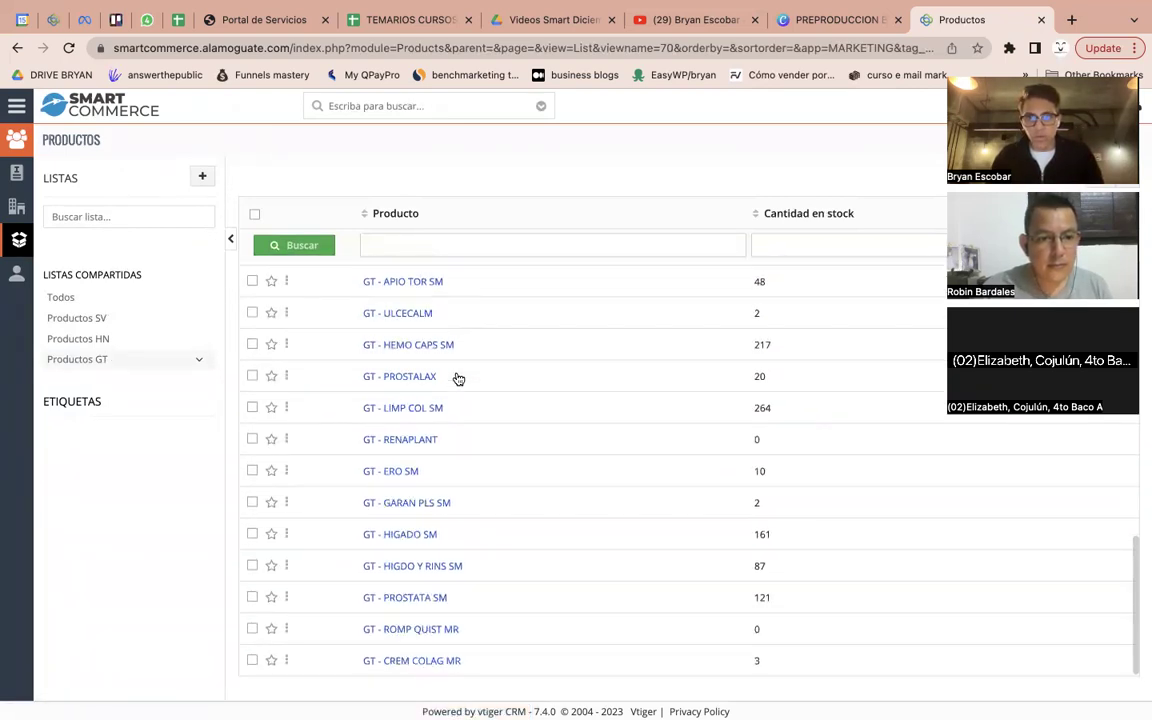
scroll(481, 428, "up", 15)
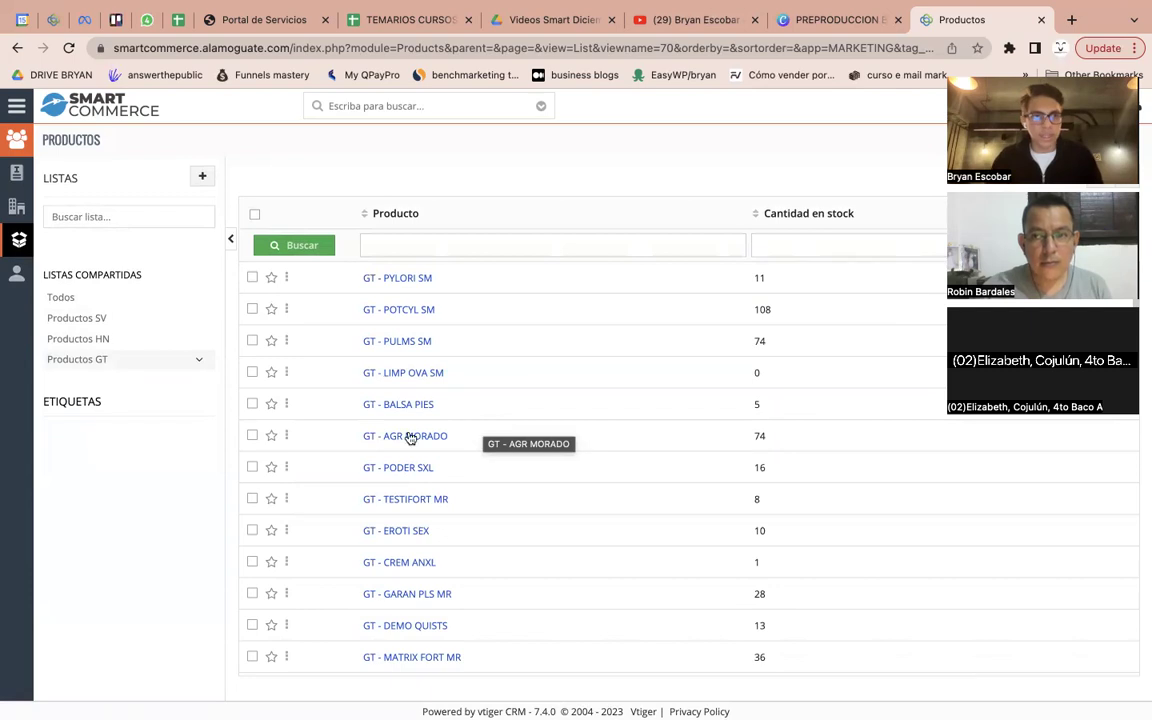
Start a new Envío, pick an existing client from search, clear it, and open client creation
left_click(28, 172)
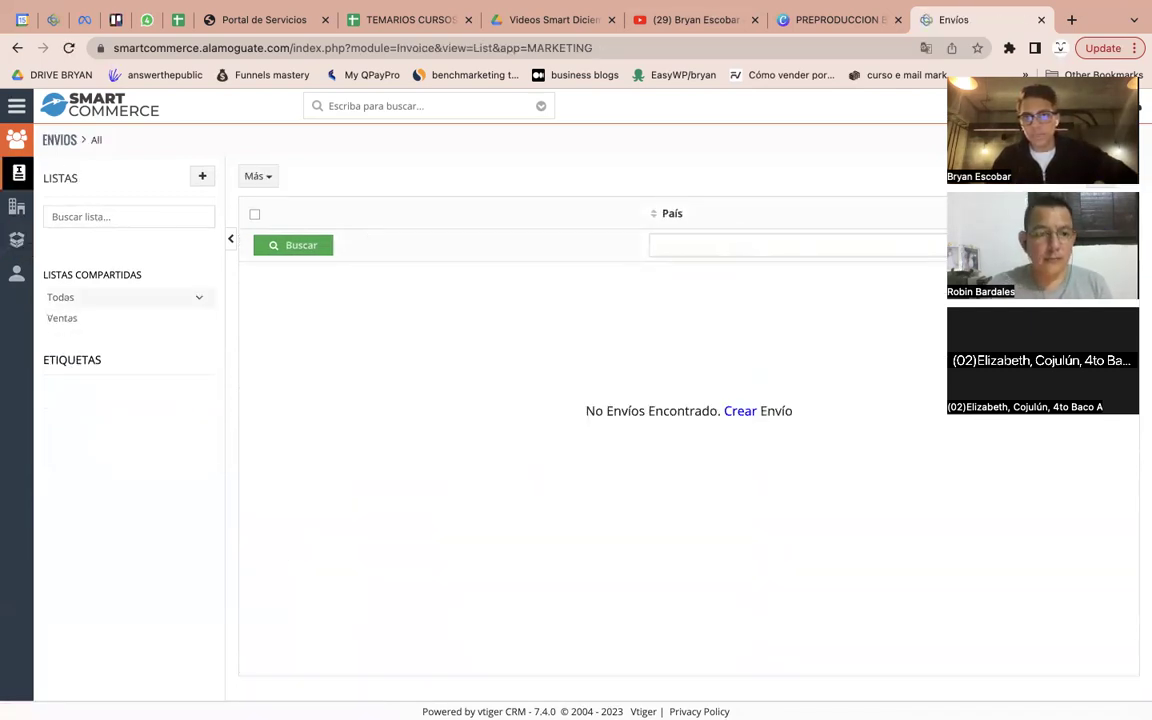
left_click(1077, 142)
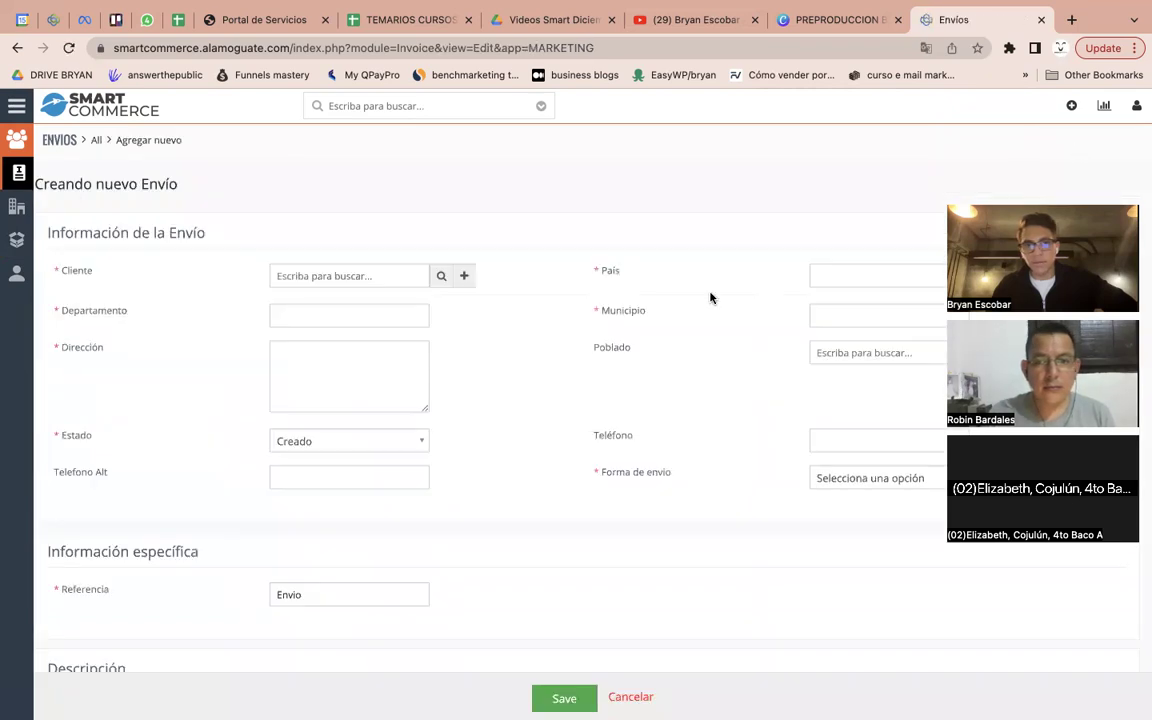
left_click(376, 278)
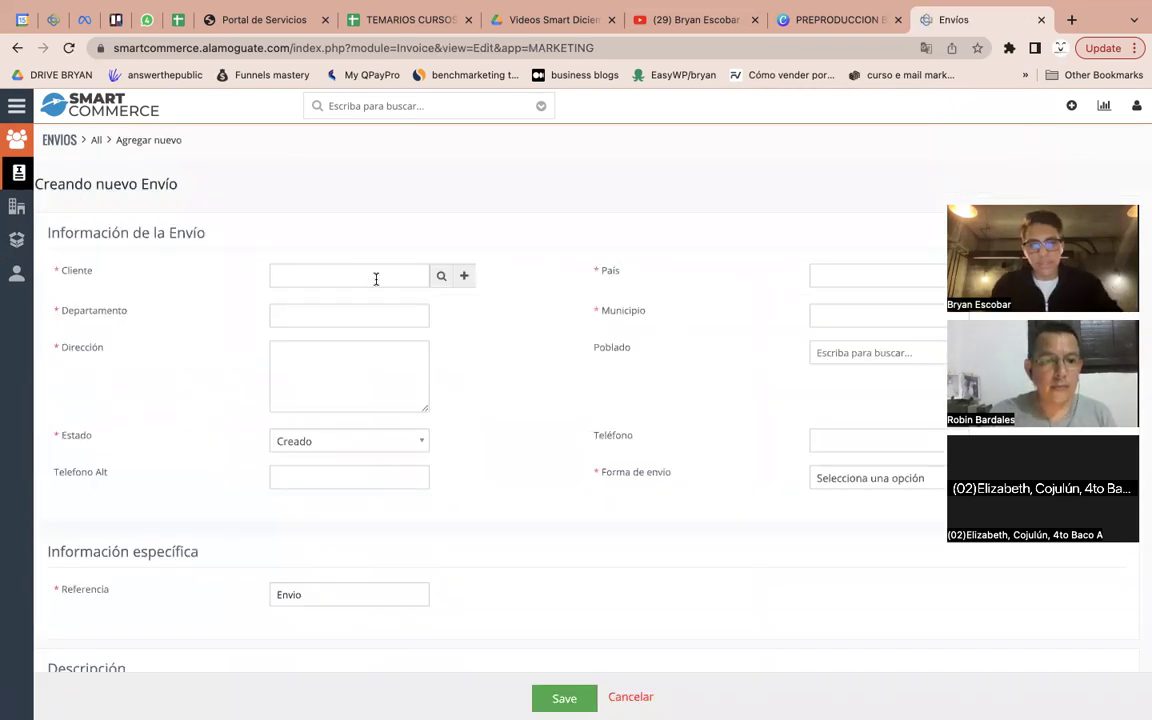
type("car")
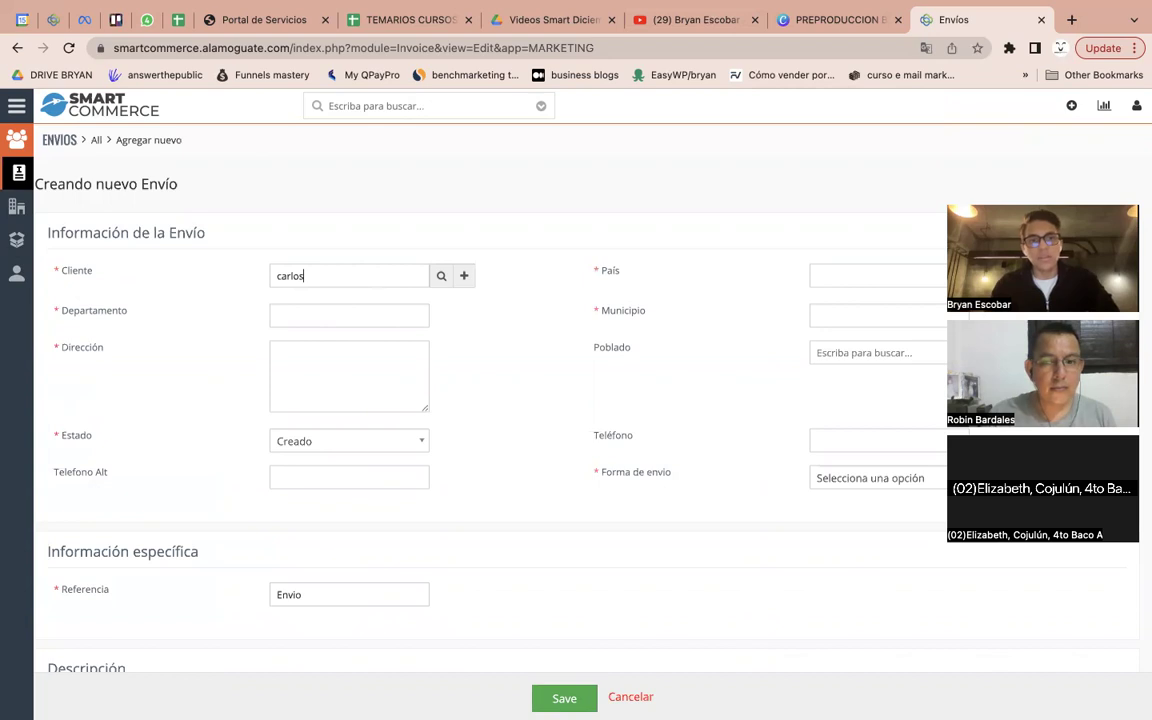
type("los")
left_click(378, 313)
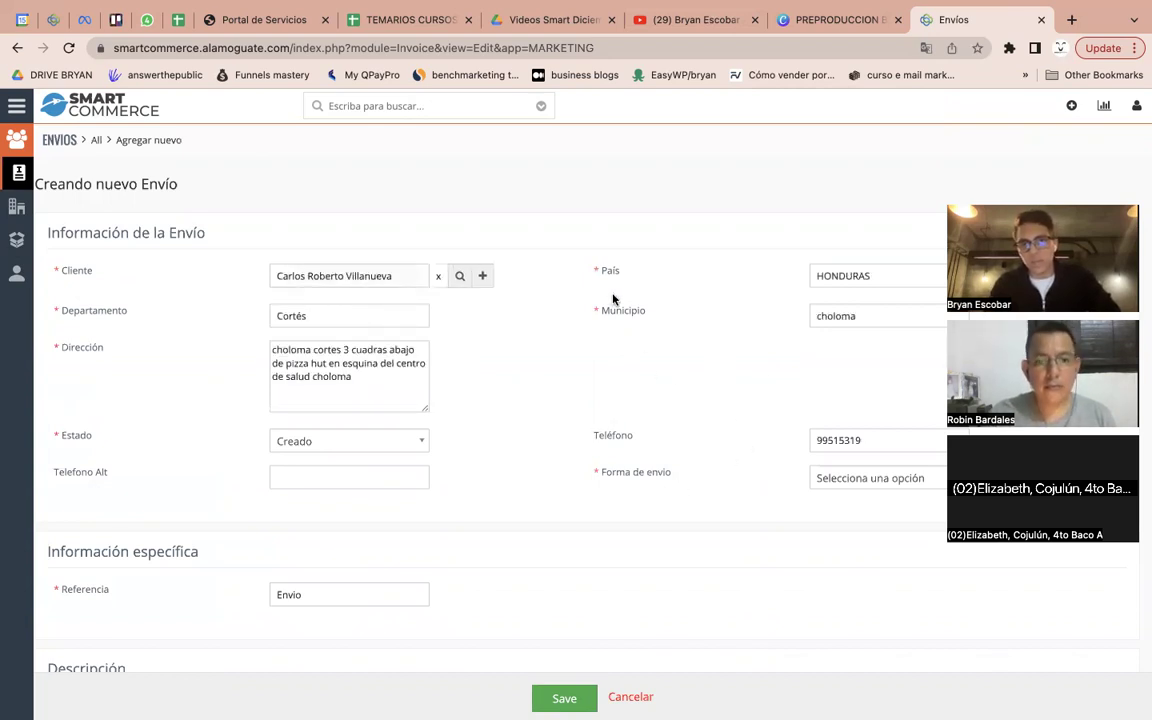
left_click(438, 276)
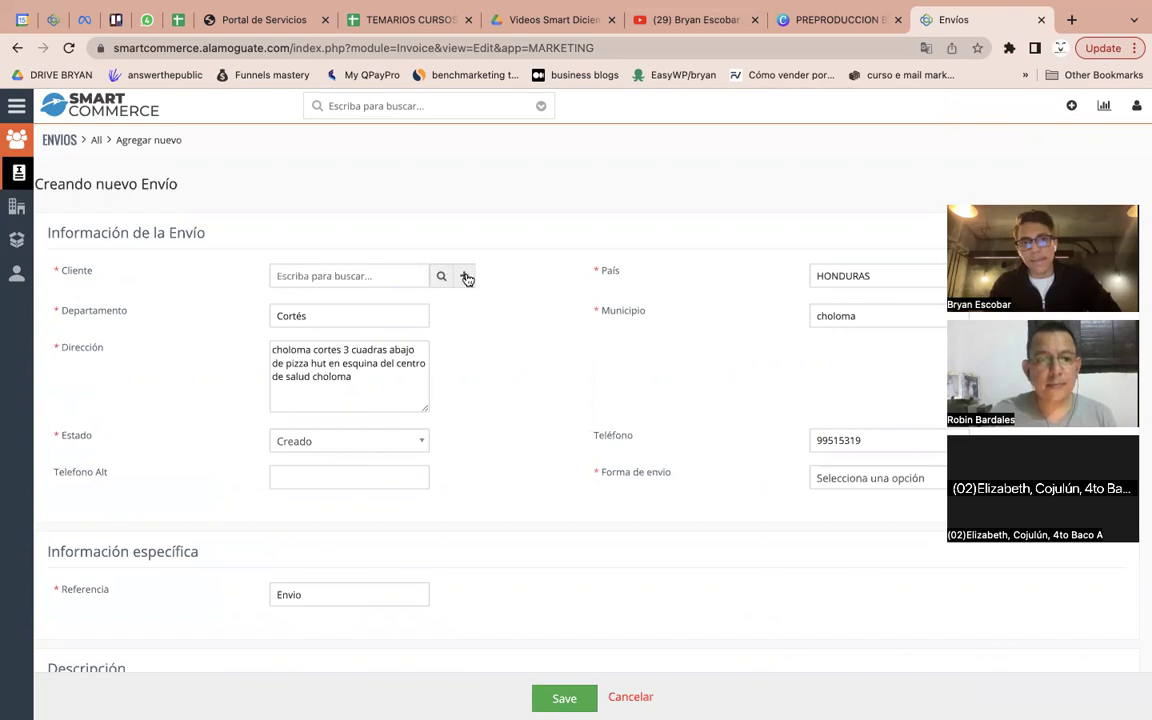
left_click(466, 277)
Enter the new client's name and phone number, correcting the typos
left_click(428, 215)
type("Berna")
key("BackSpace")
key("BackSpace")
key("BackSpace")
key("BackSpace")
key("BackSpace")
type("Ben")
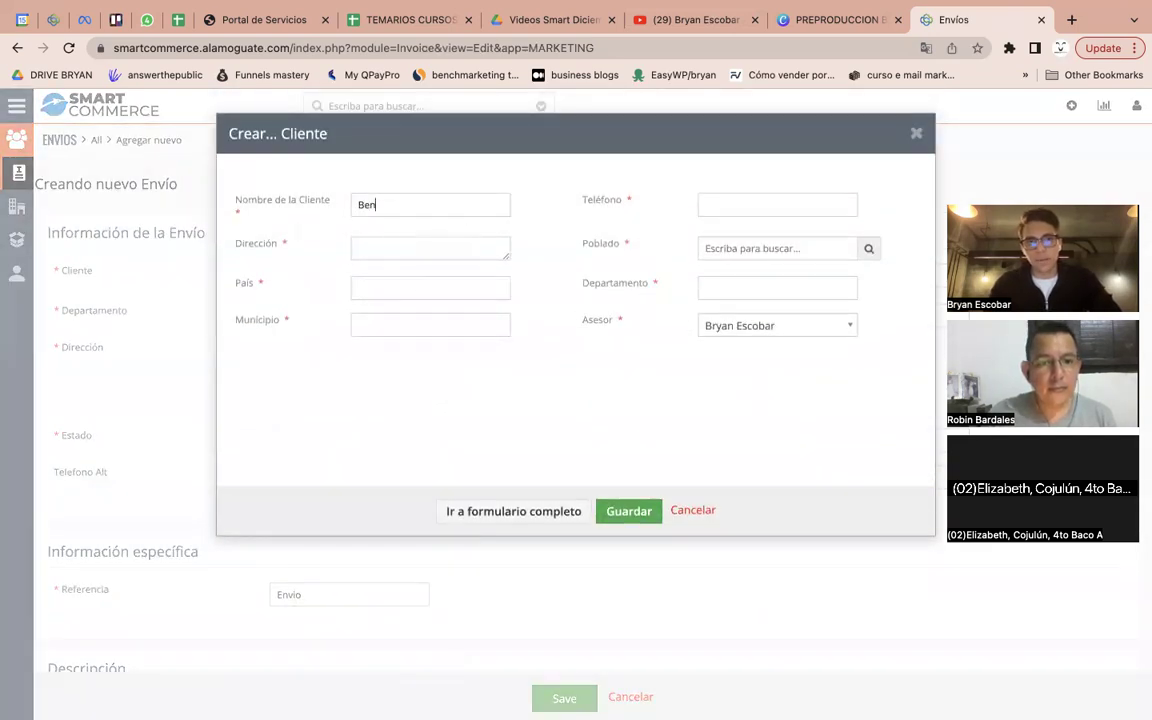
key("Tab")
type("42918147")
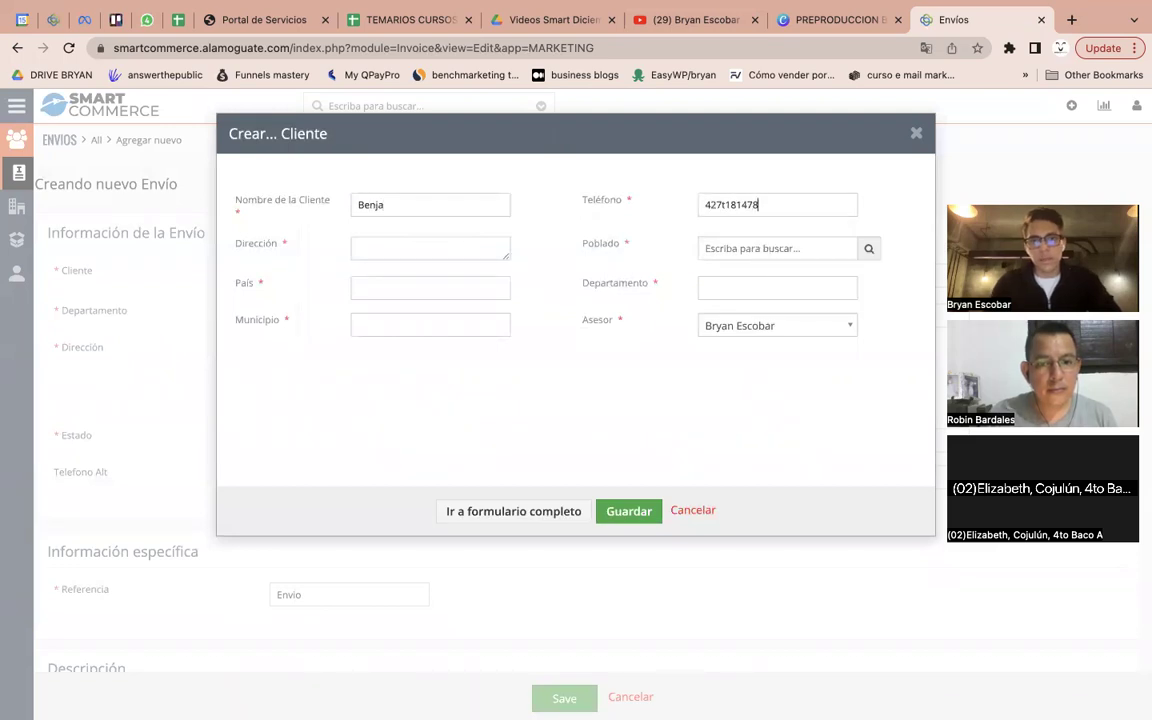
key("super+a")
key("BackSpace")
type("31u8378")
key("BackSpace")
key("BackSpace")
key("BackSpace")
key("BackSpace")
key("BackSpace")
type("836731")
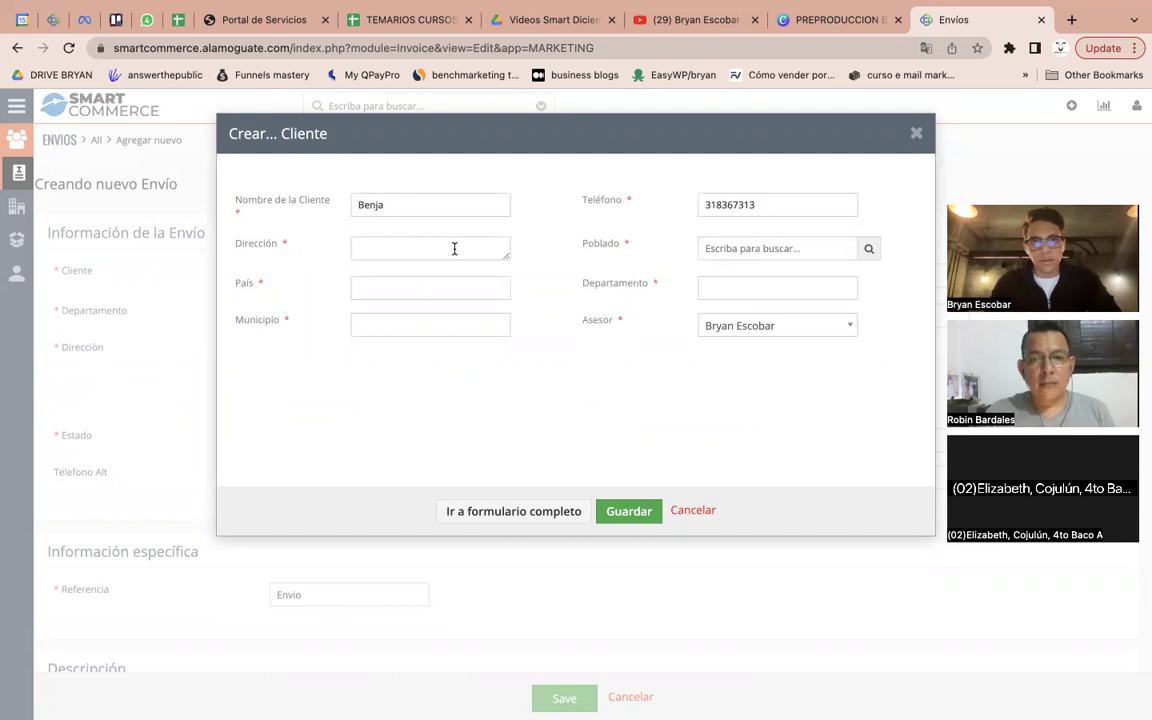
Enter the client's address and bring up the Poblados lookup
left_click(459, 246)
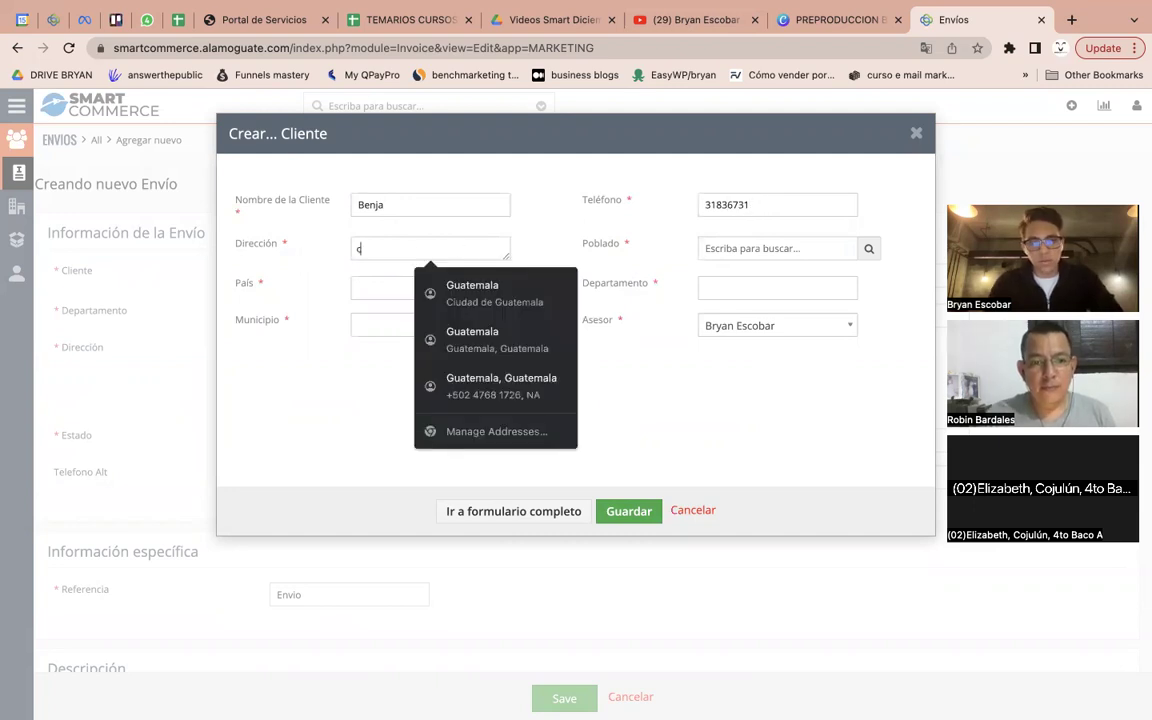
type("cocales izabal")
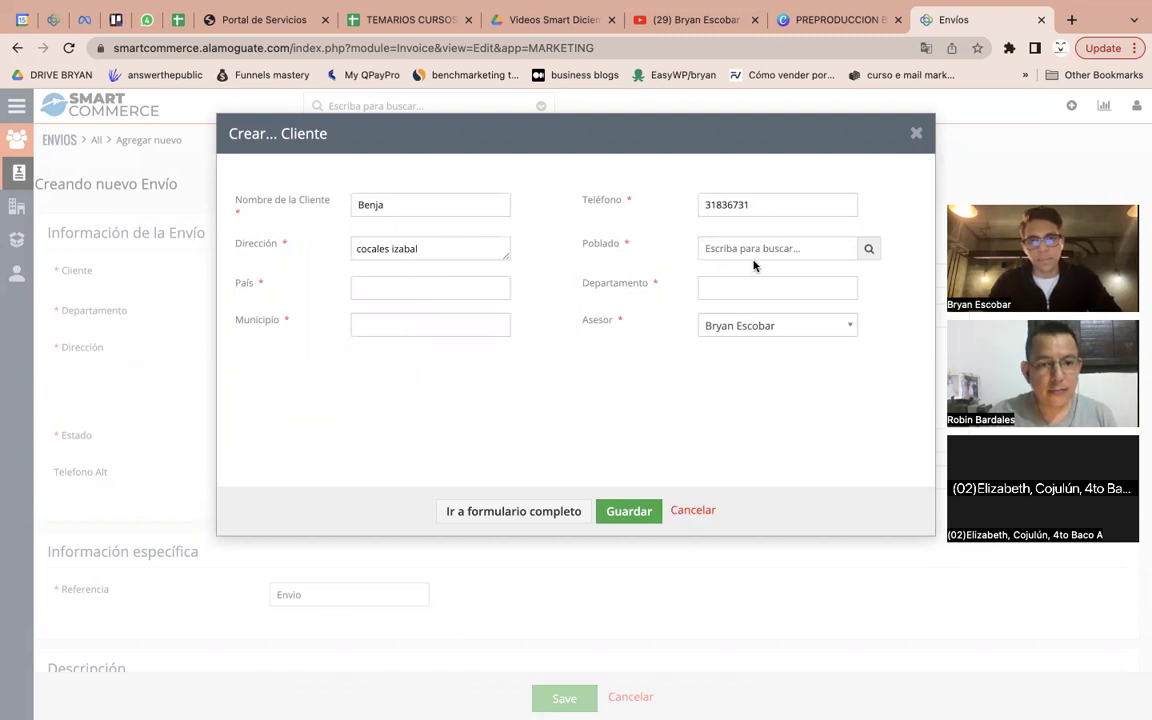
left_click(868, 248)
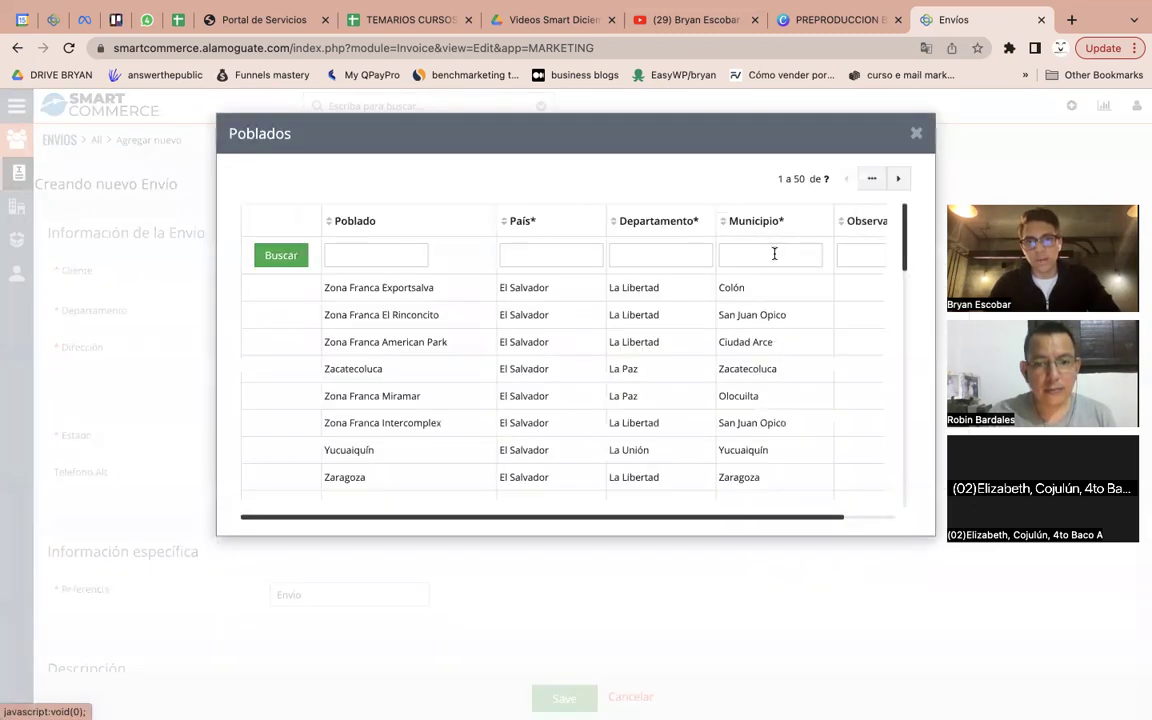
Set the client's Poblado to Wiscoyol (parcelamiento), Iztapa, and retype the full address
left_click(722, 252)
type("cocales")
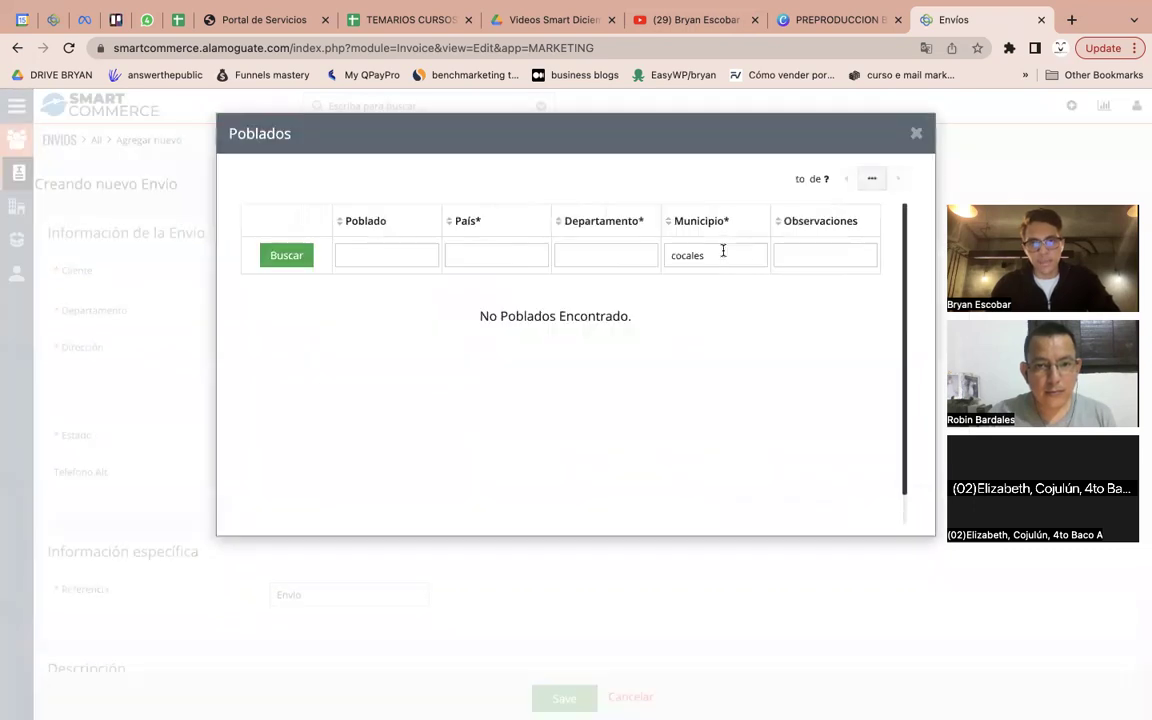
key("ctrl+a")
key("BackSpace")
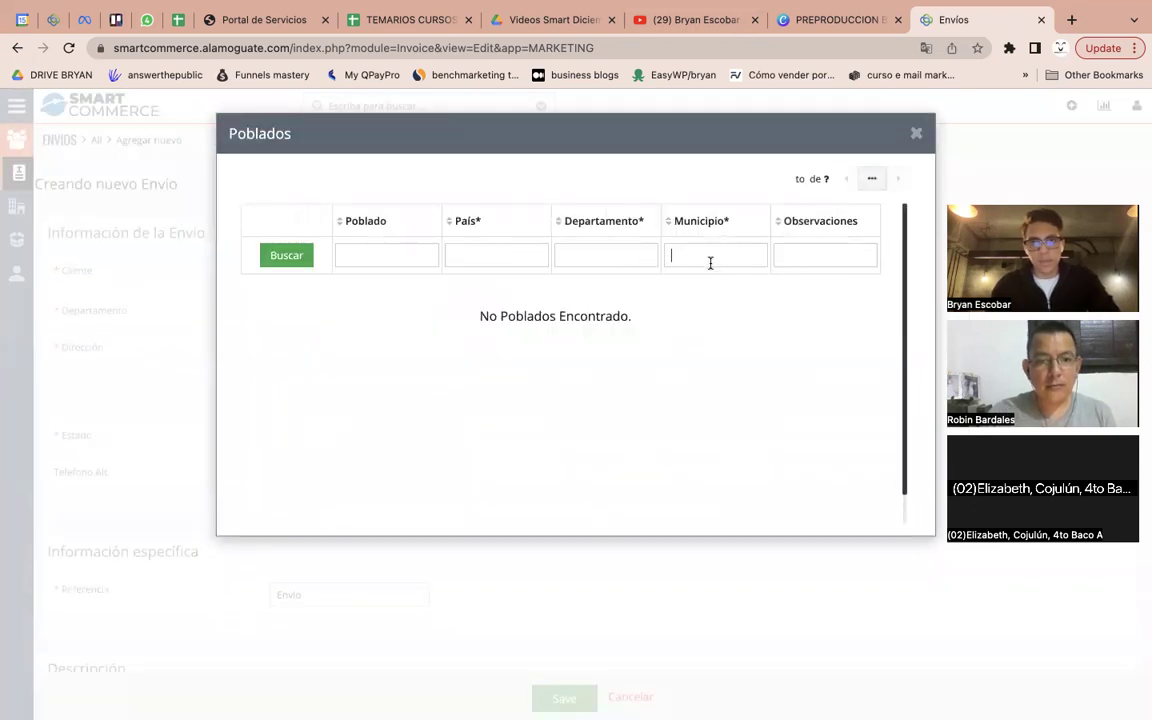
type("iztap")
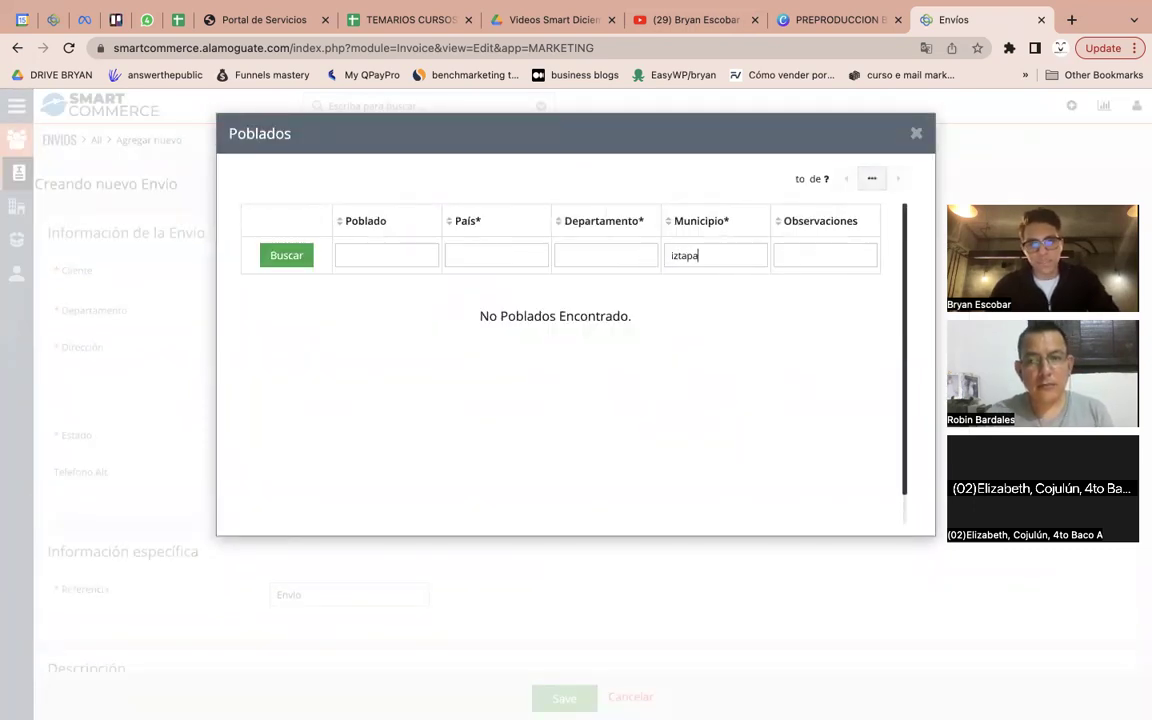
type("a")
left_click(690, 289)
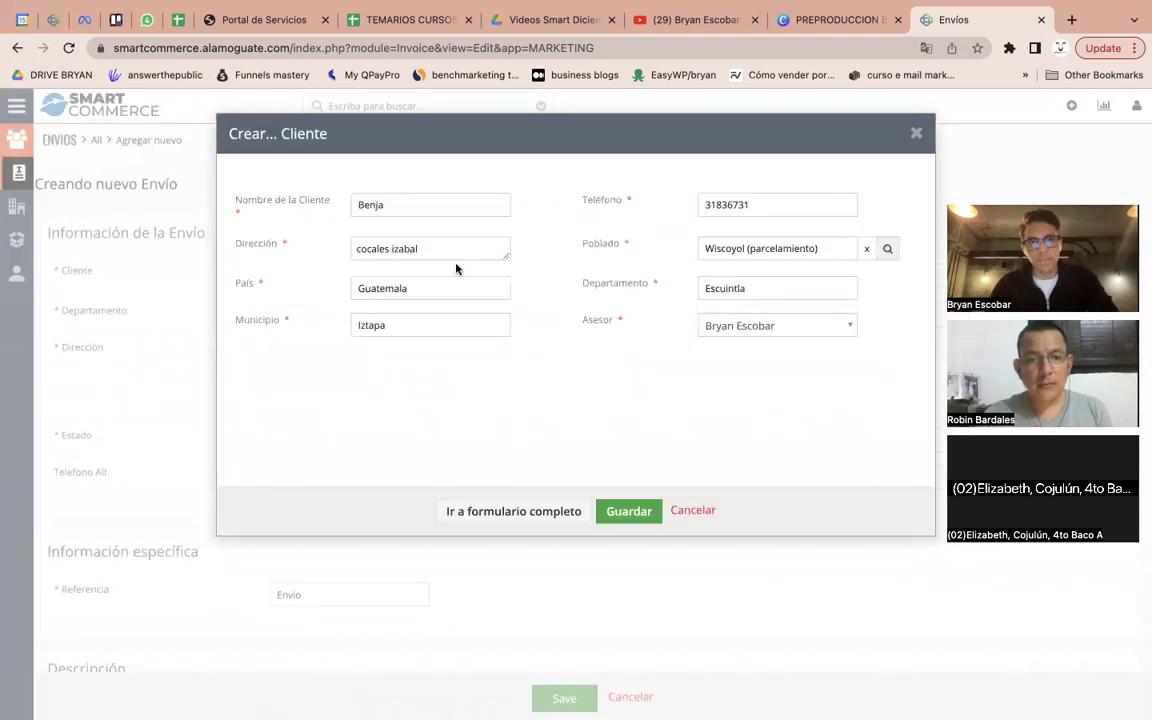
triple_click(450, 255)
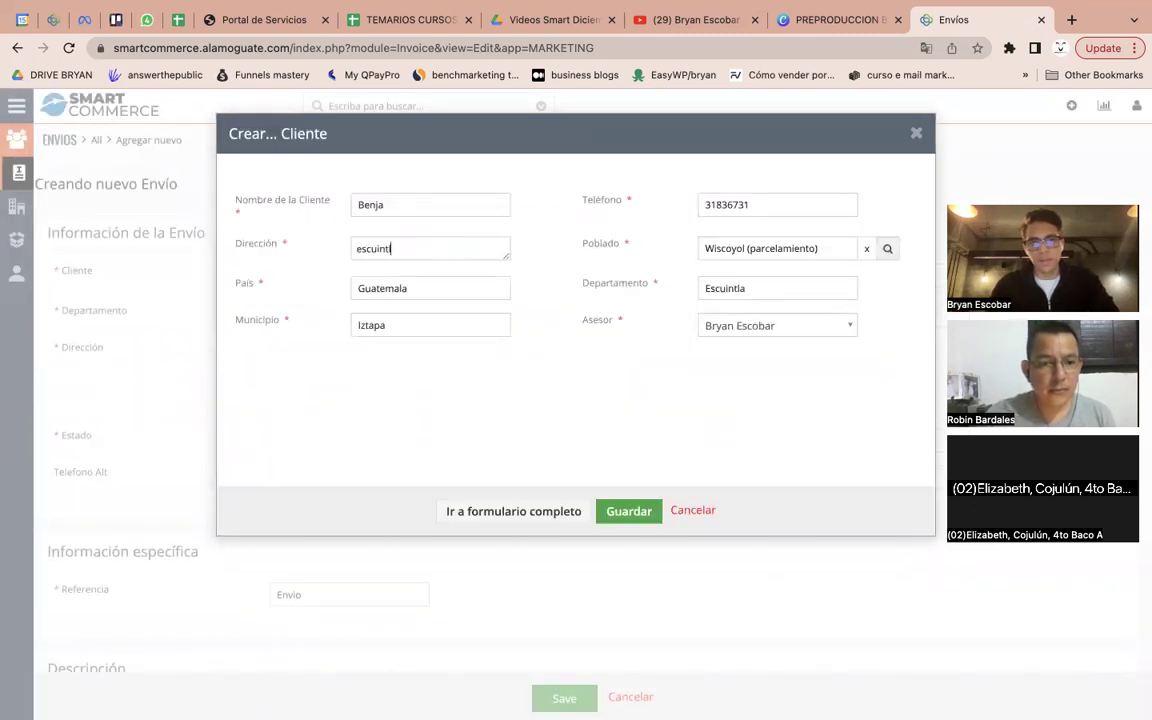
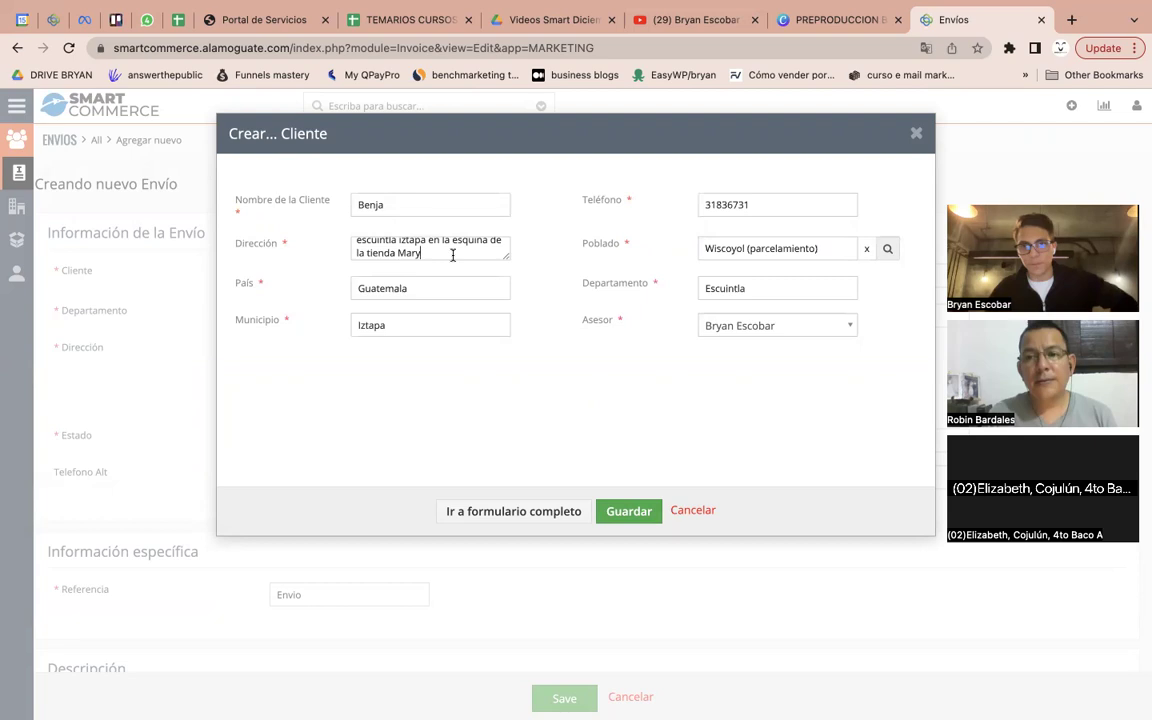
Save the new client and add PRO232 - GT - HIGADO SM as the order line article
left_click(641, 520)
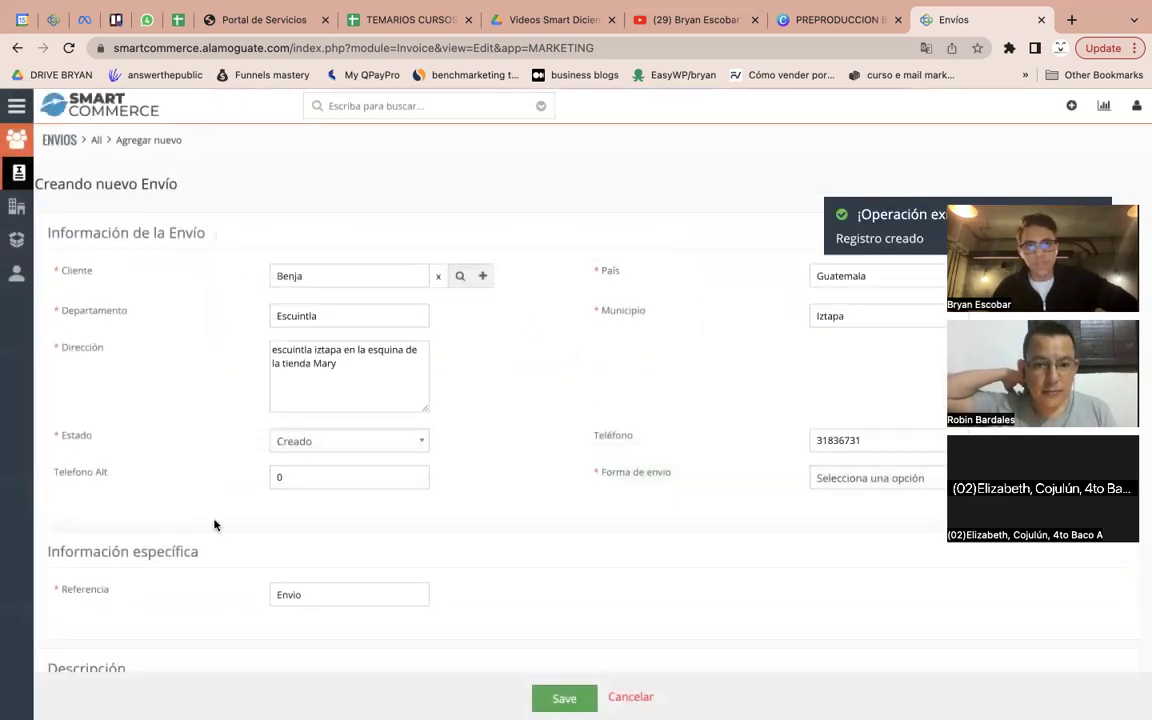
scroll(672, 421, "down", 5)
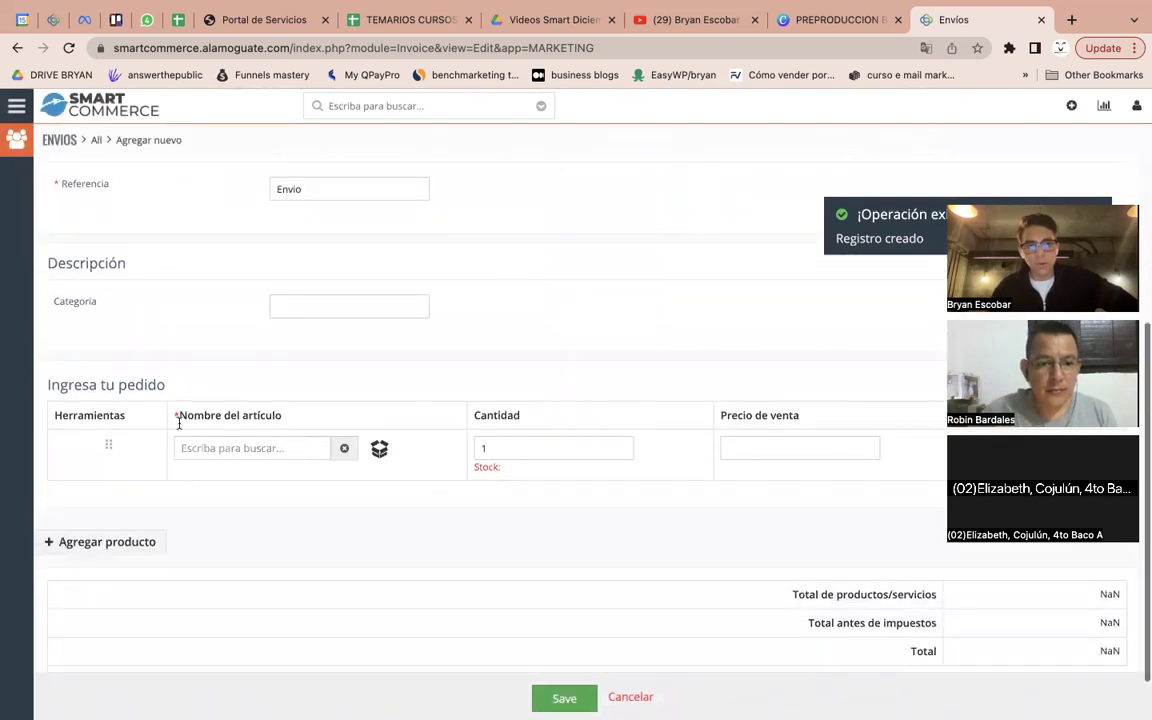
left_click(218, 448)
type("higado")
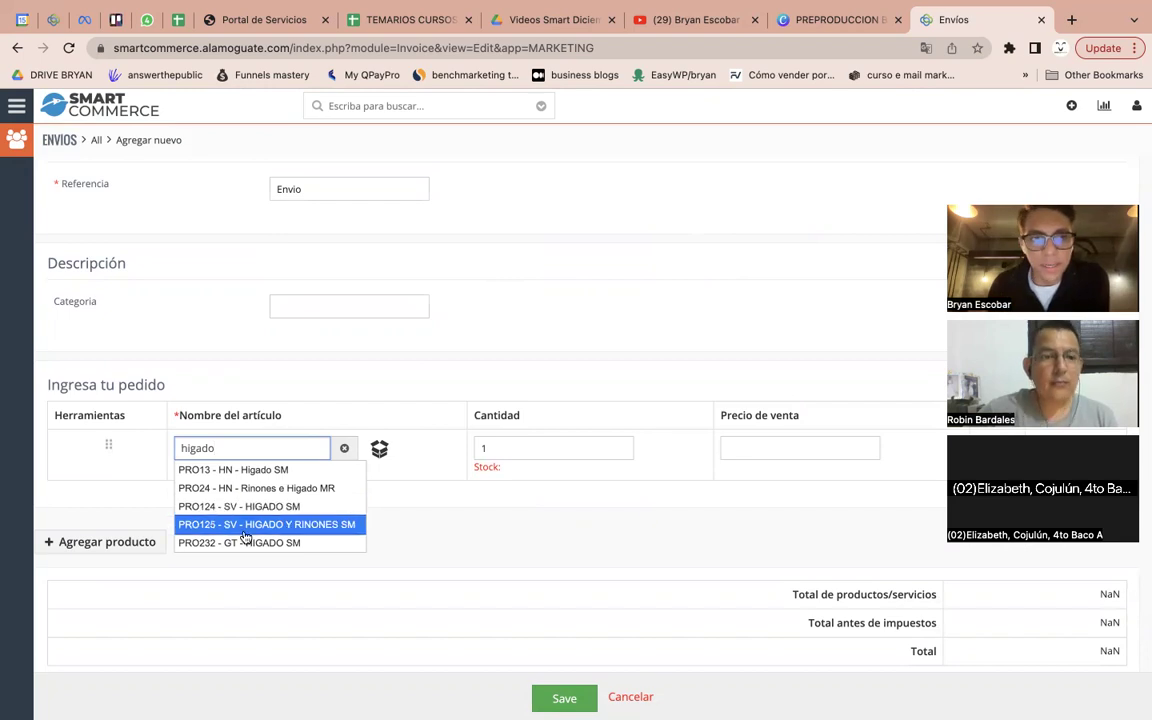
scroll(226, 485, "down", 1)
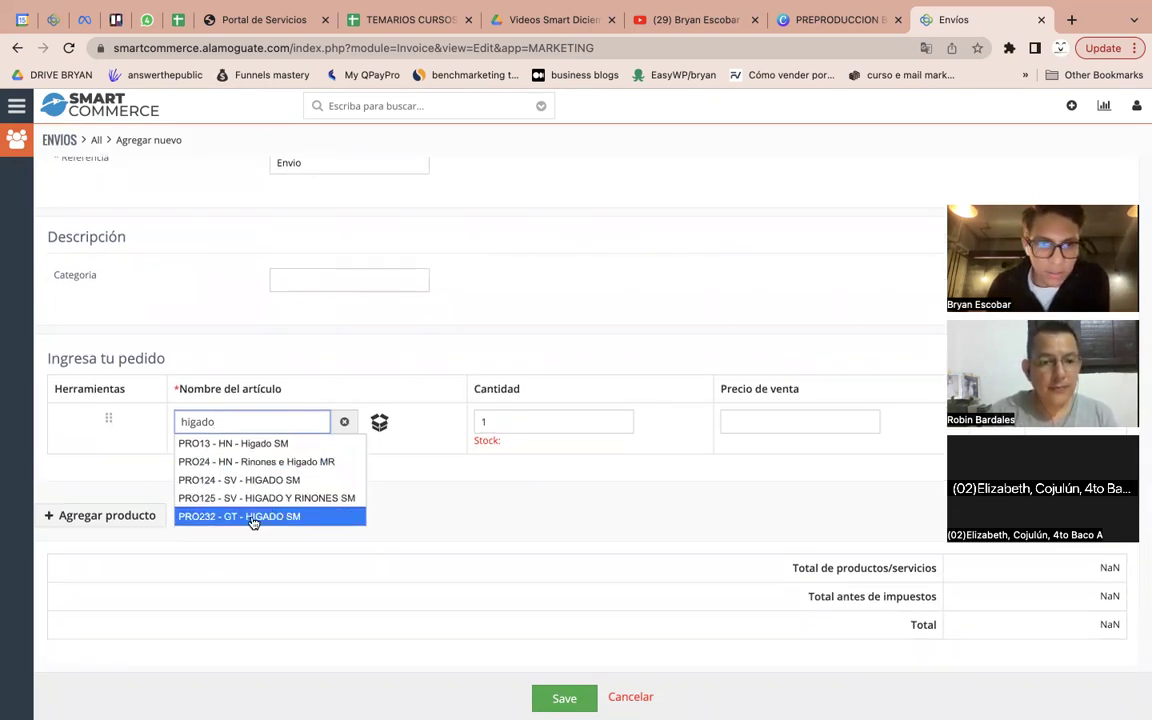
left_click(252, 516)
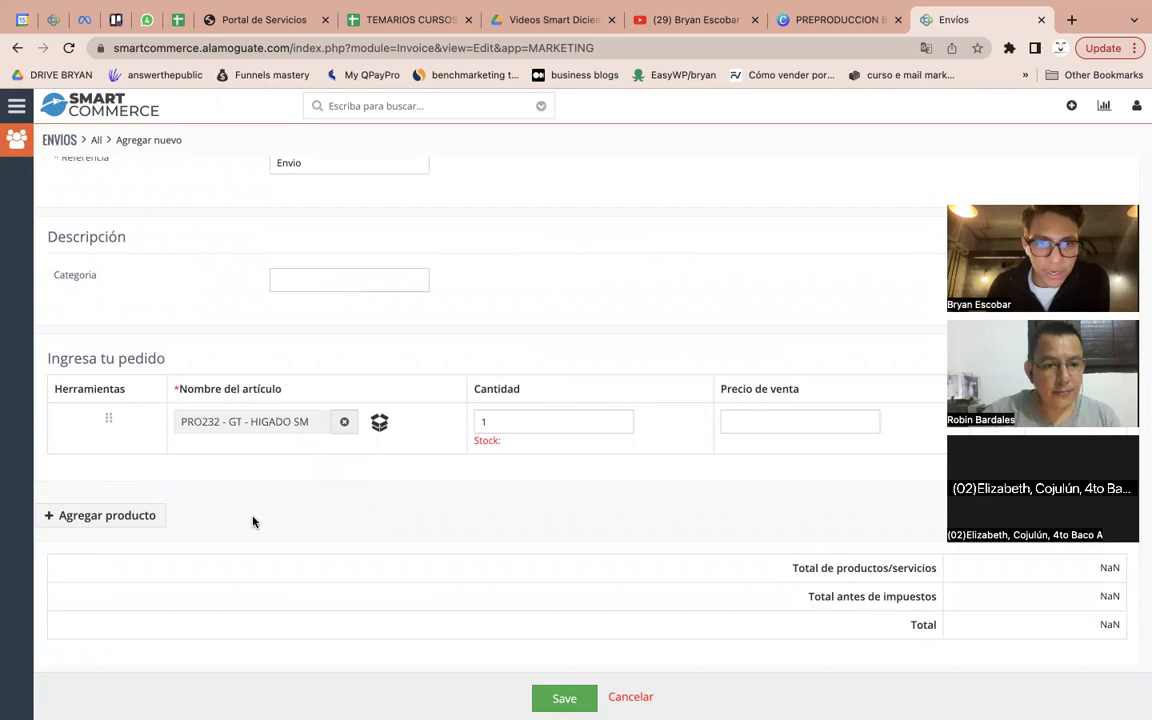
Set the article quantity to 2, giving 320.00 at 160.00 each
left_click(514, 421)
key("BackSpace")
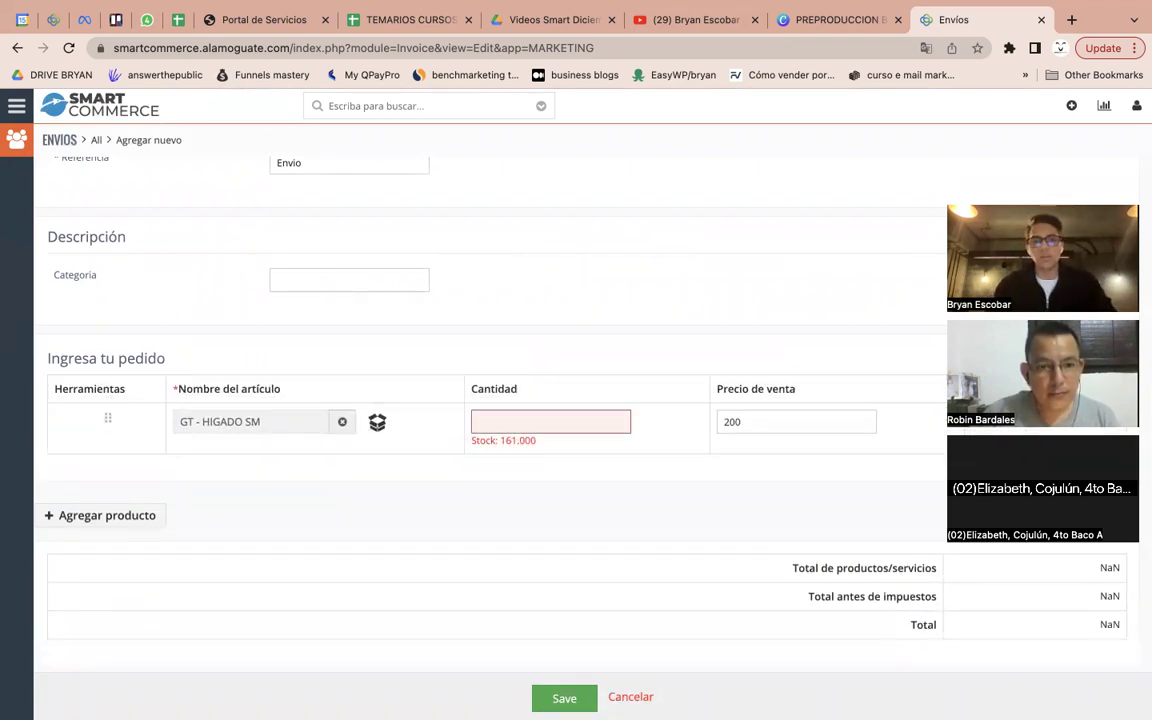
type("2")
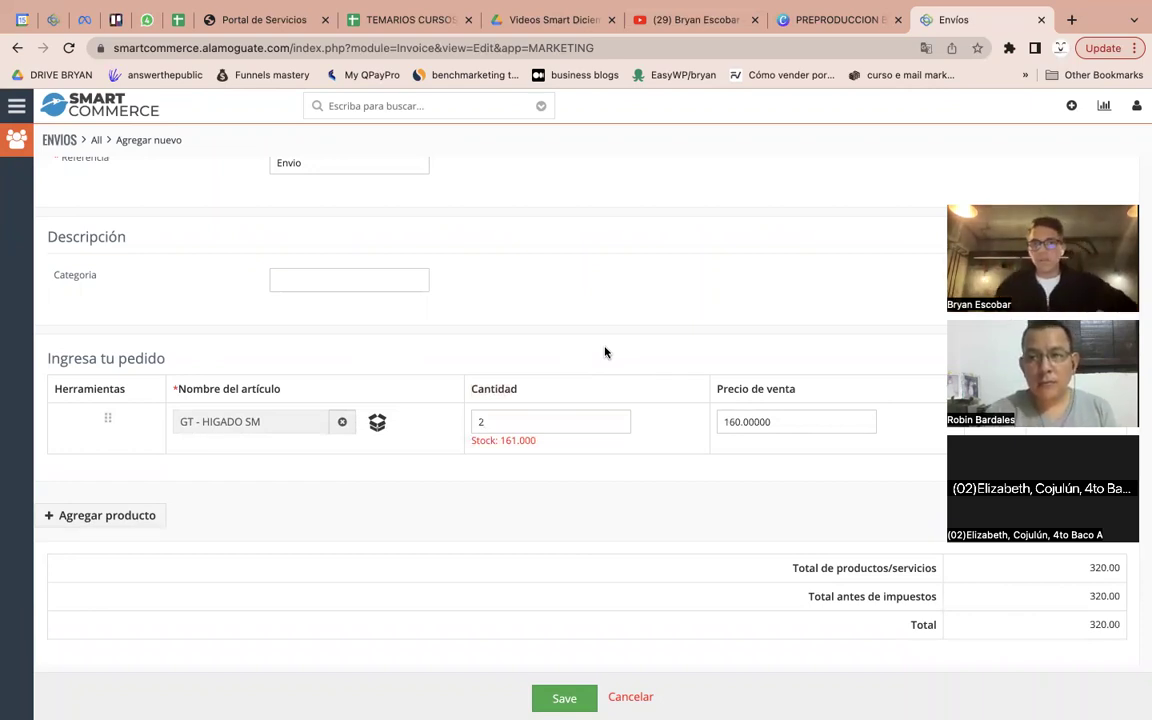
left_click_drag(1030, 230, 1138, 107)
scroll(921, 399, "up", 4)
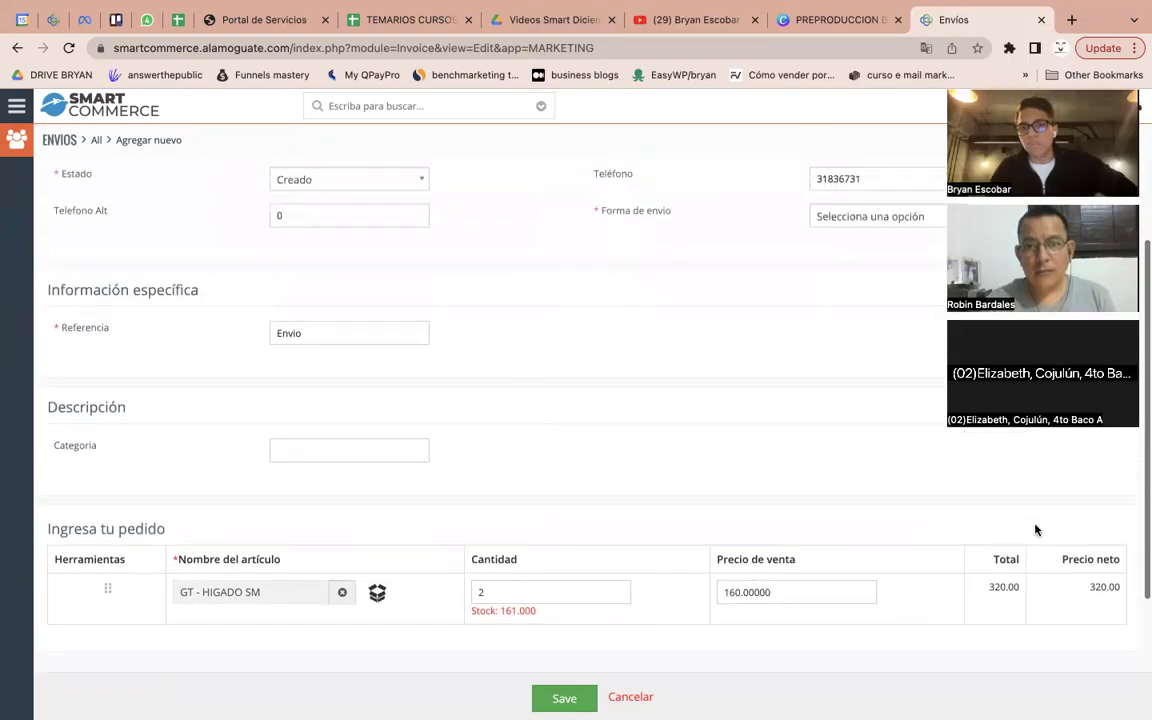
scroll(1036, 530, "down", 2)
scroll(699, 694, "down", 3)
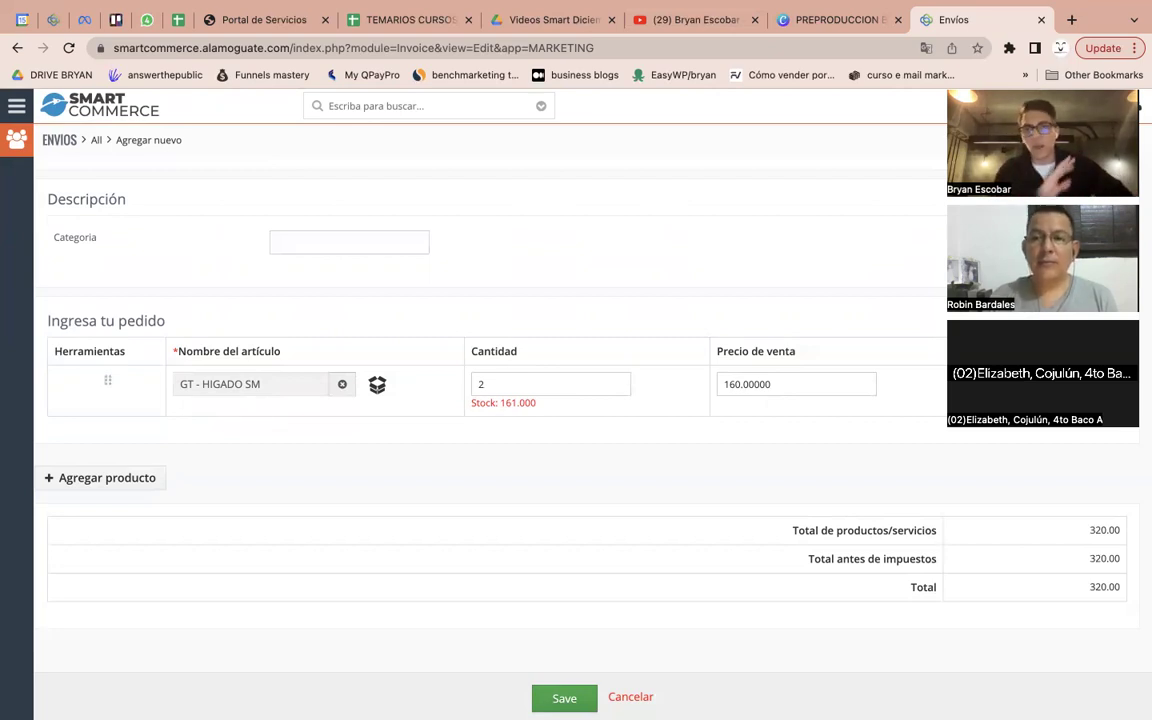
Go to Envíos and show the Ventas shared list of shipments
left_click(16, 105)
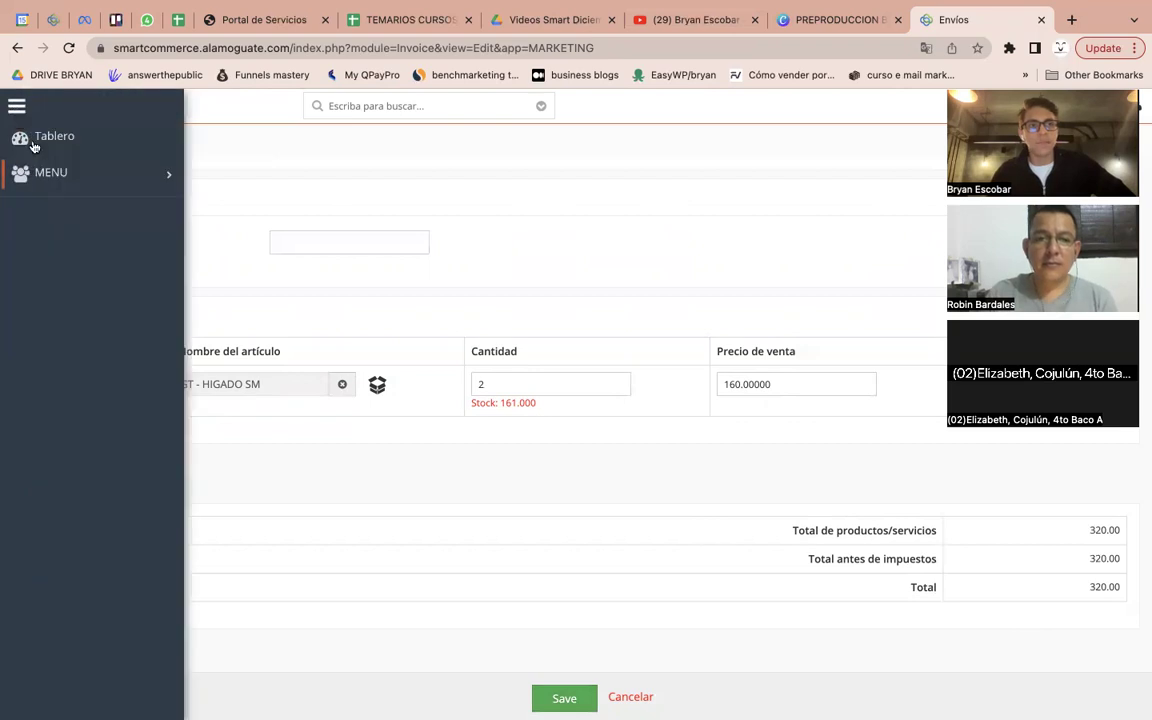
mouse_move(119, 187)
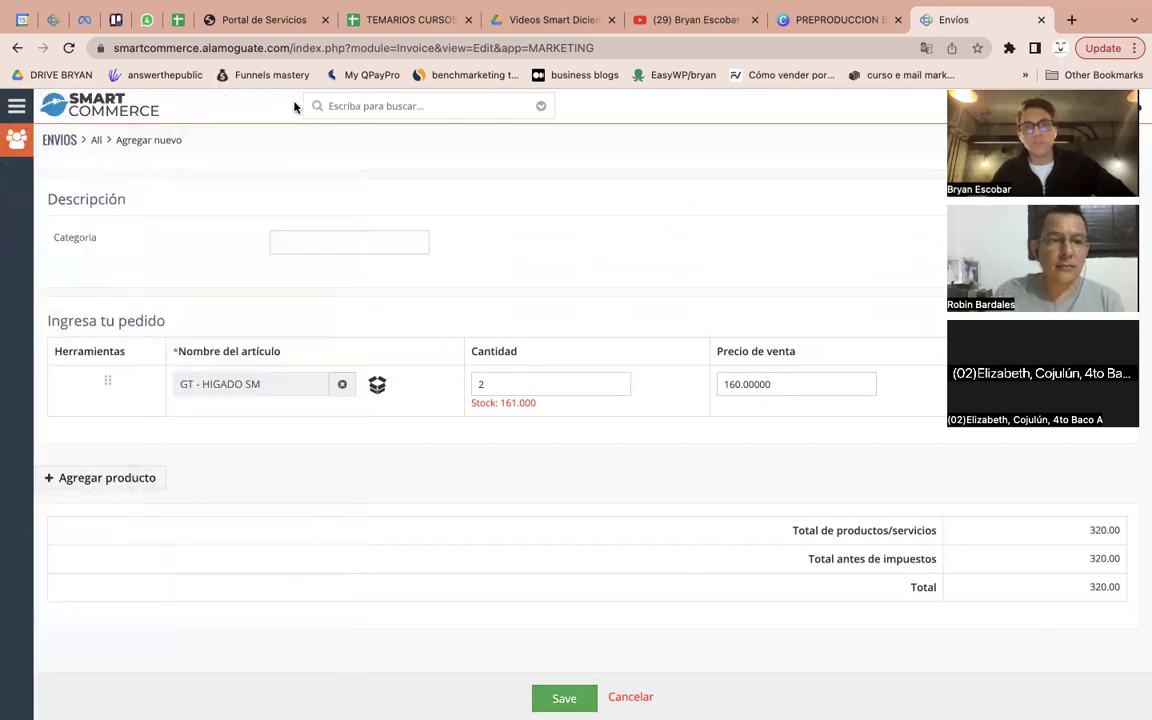
mouse_move(125, 155)
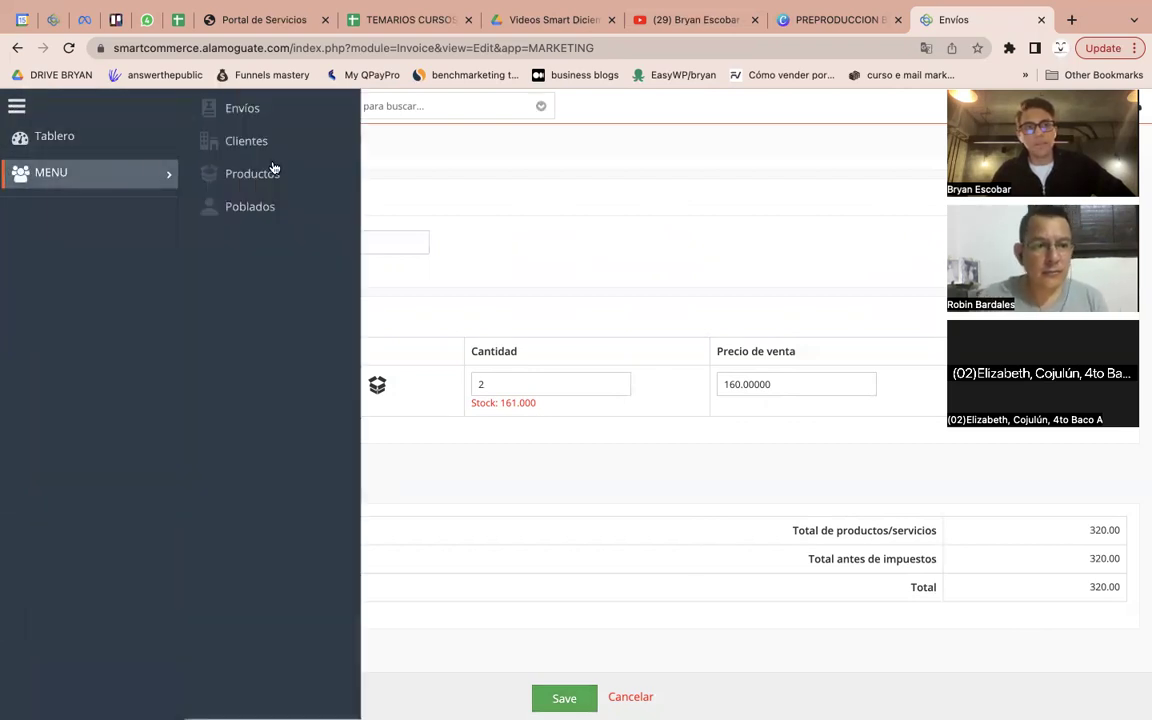
left_click(250, 108)
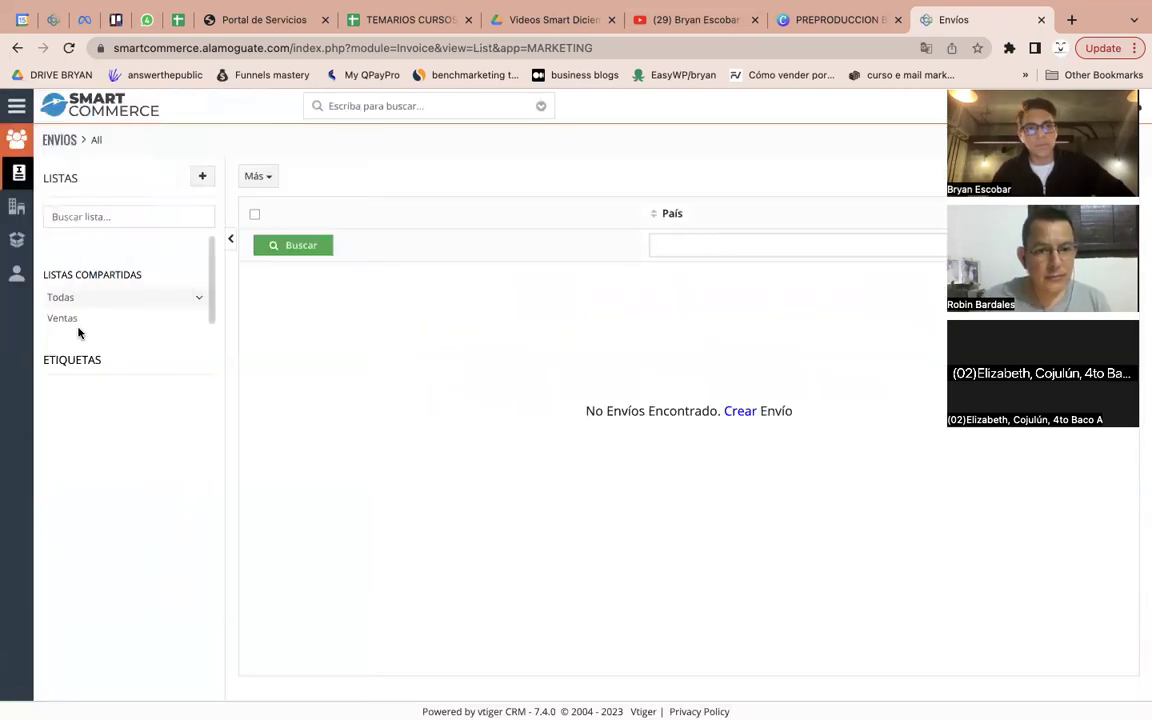
left_click(75, 320)
Open cargoexpreso.com in a new tab, then select the fourth shipment's Guía number
left_click(1069, 22)
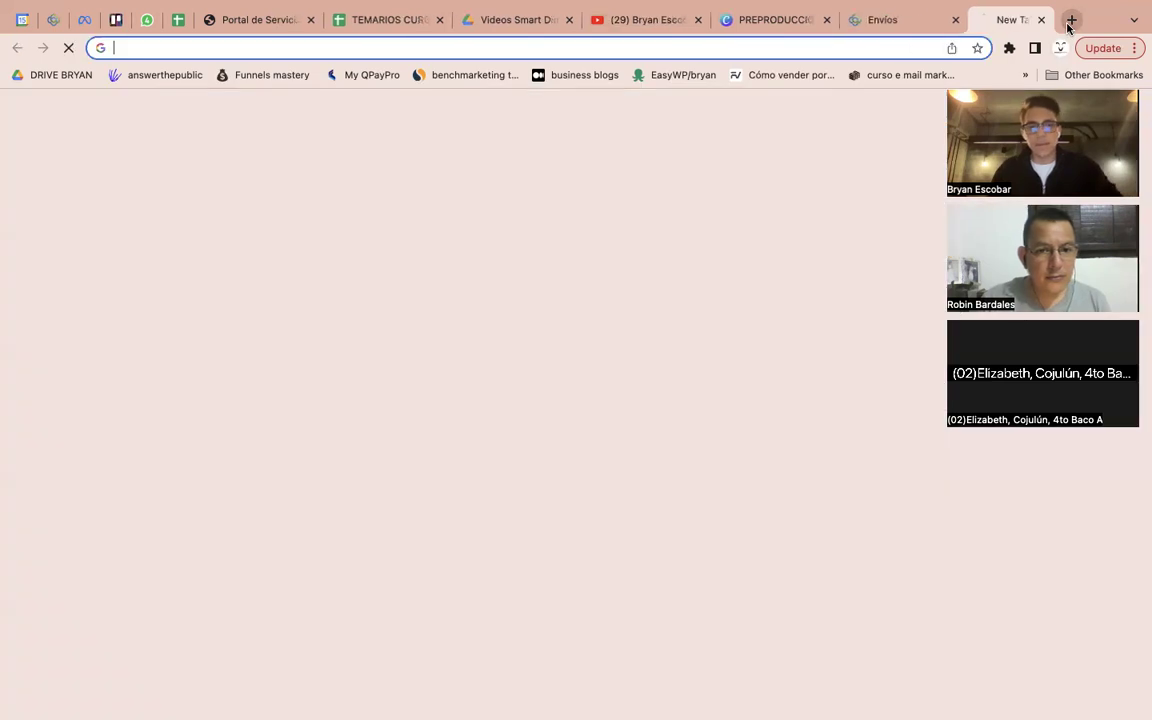
type("car")
key("Return")
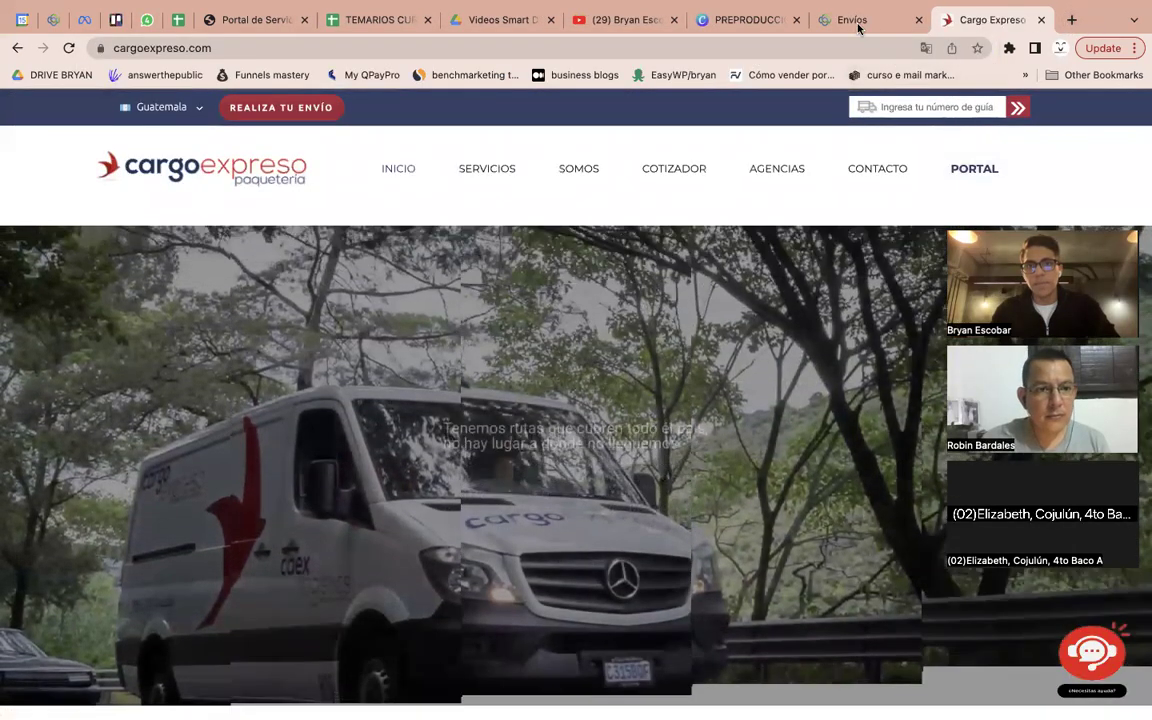
left_click(858, 22)
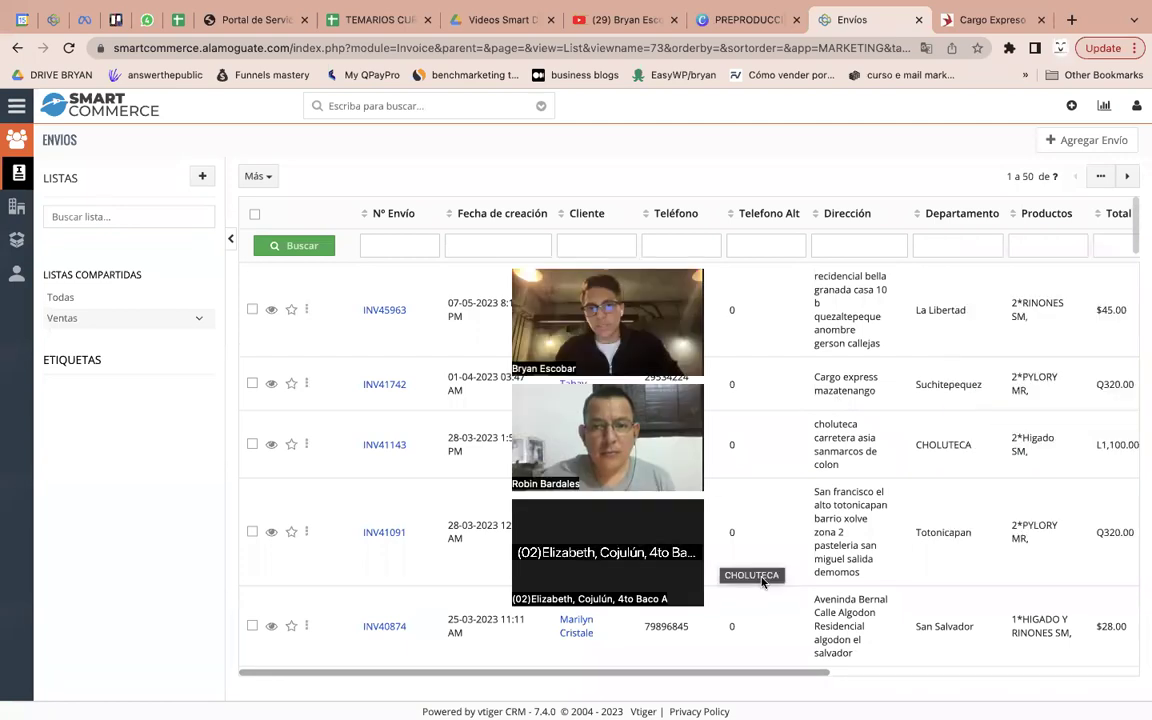
scroll(762, 582, "right", 5)
double_click(945, 527)
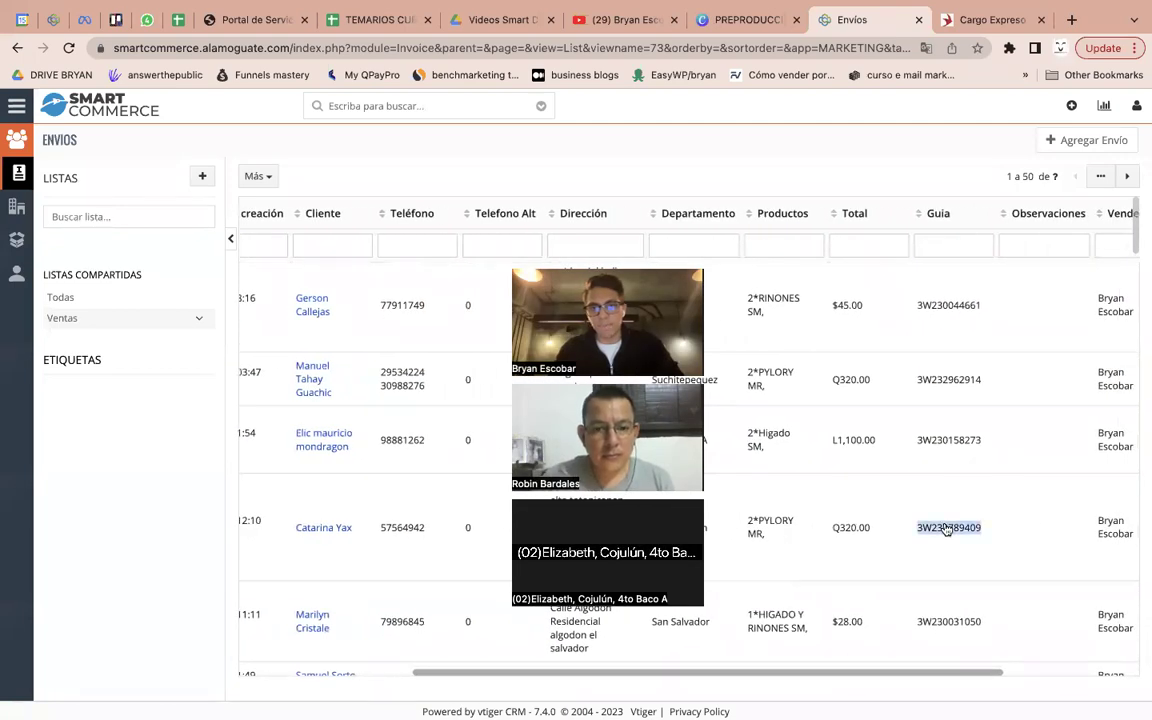
Track the fourth shipment's guide on Cargo Expreso, retrying until ENTREGADO LIQUIDADO shows
left_click(985, 20)
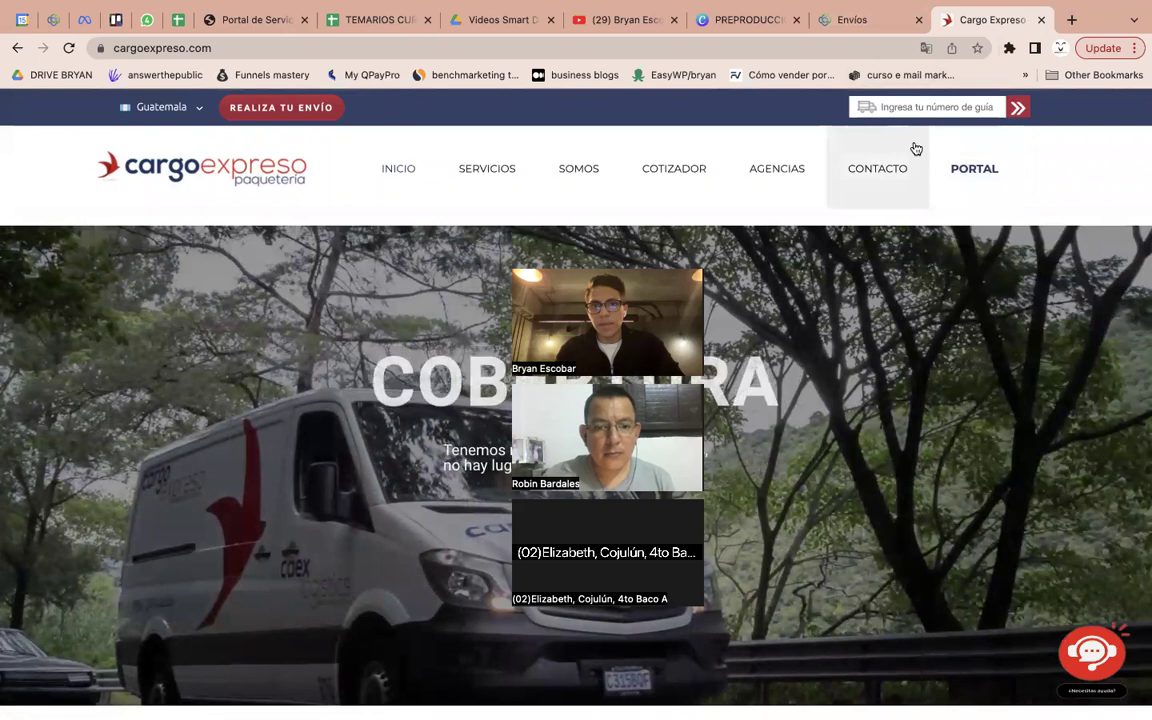
left_click(898, 107)
key("Return")
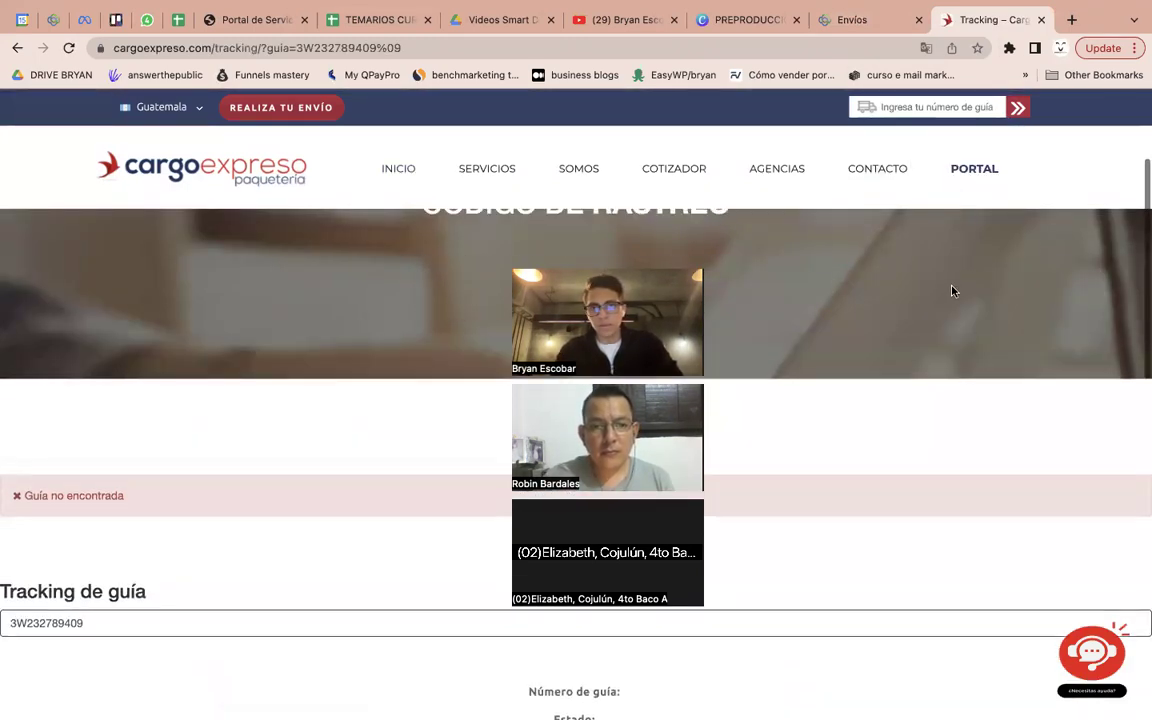
left_click(898, 107)
type("3W232789409")
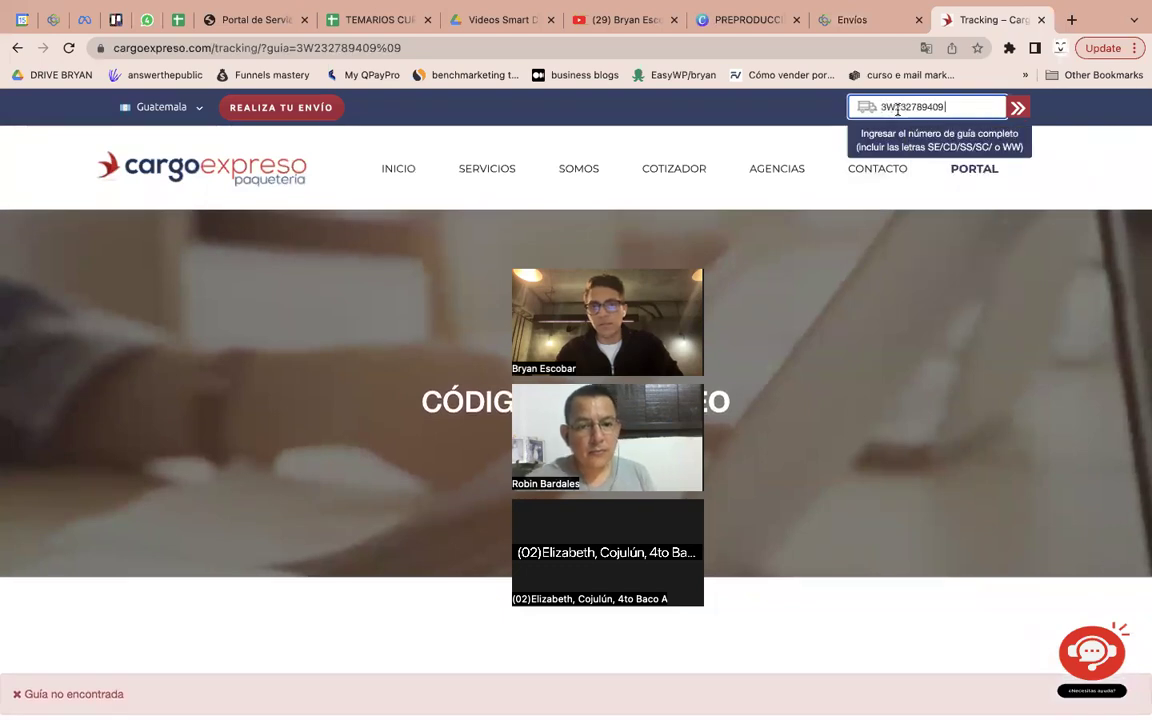
key("Return")
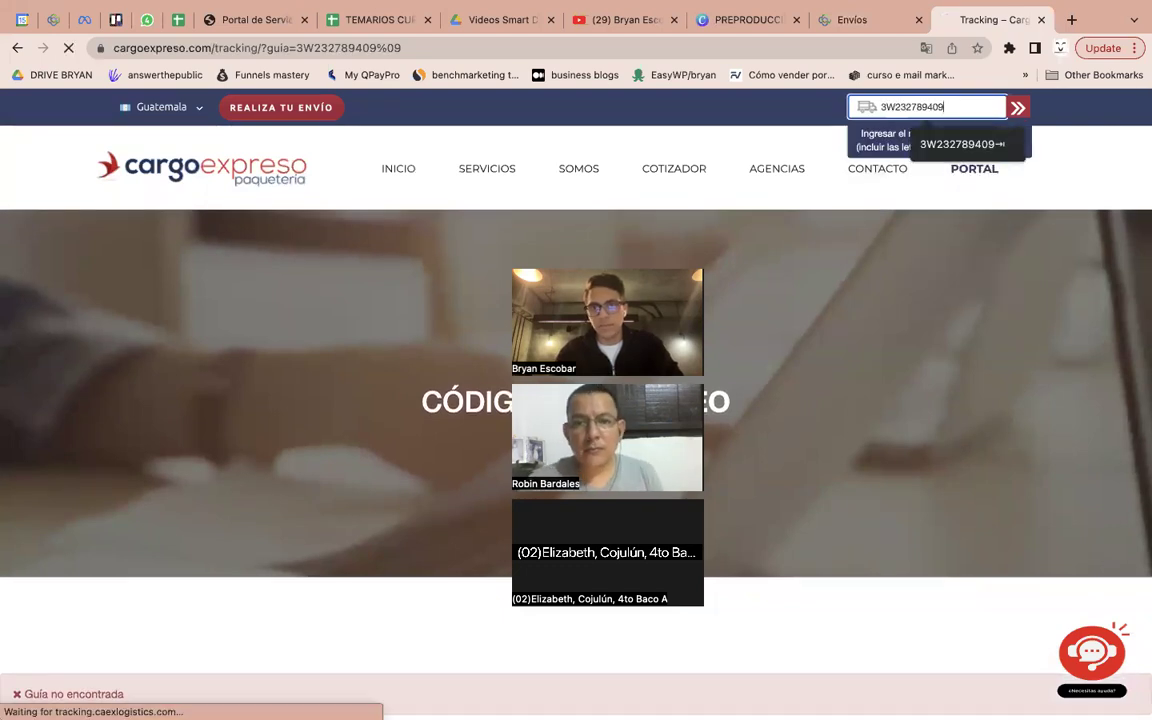
scroll(711, 343, "down", 5)
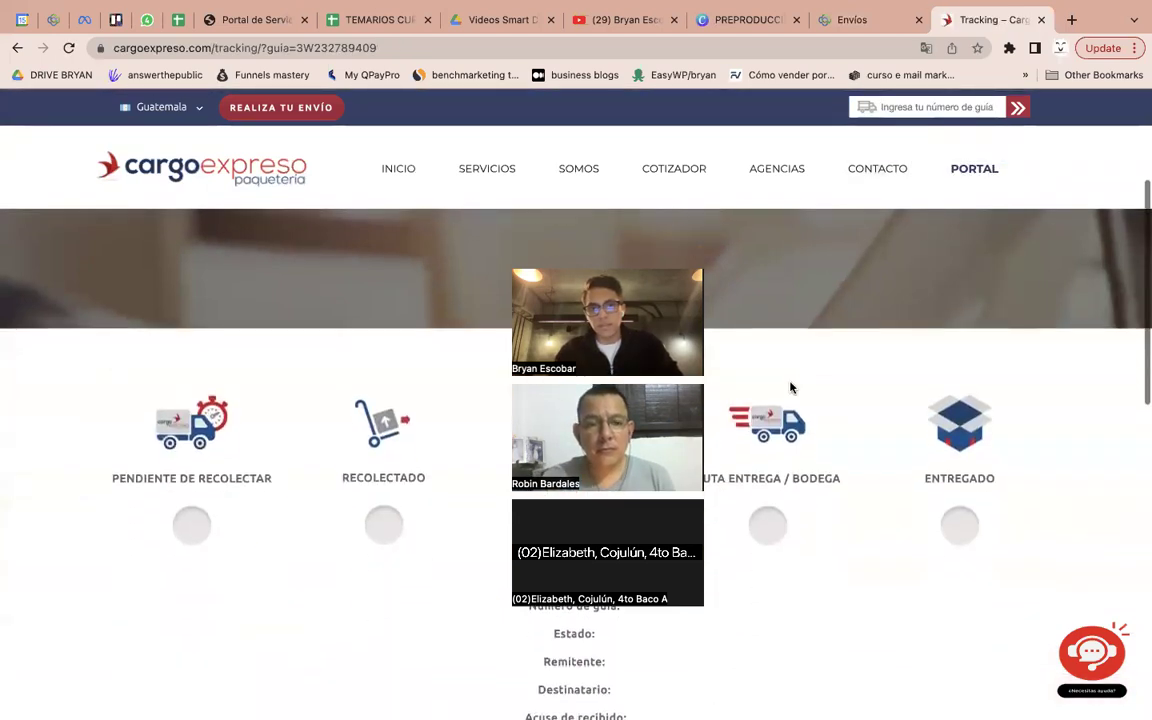
triple_click(632, 626)
left_click(874, 561)
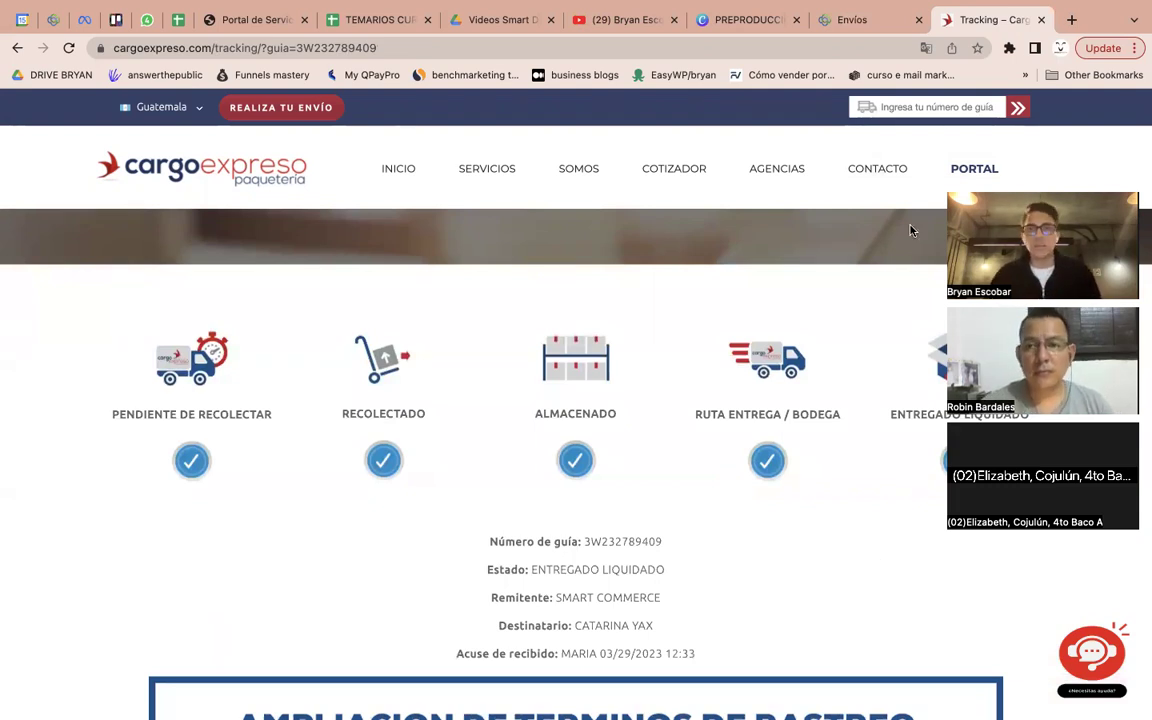
Select the second shipment's guide number in the Envíos list
left_click(878, 22)
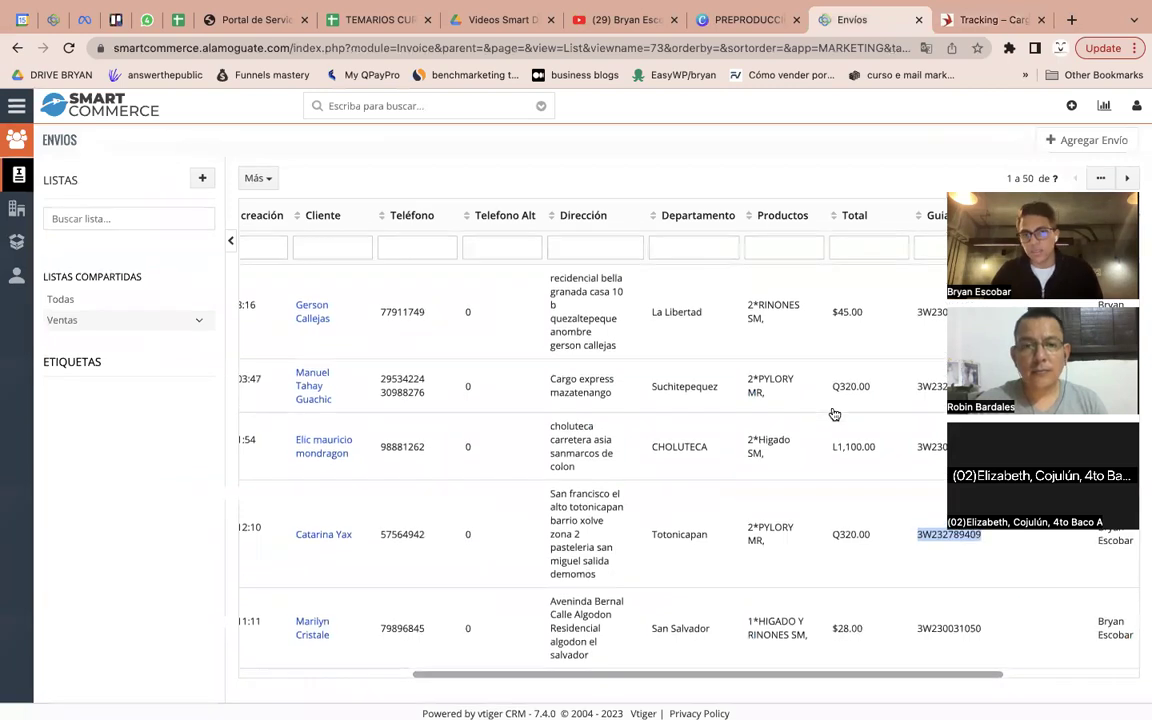
scroll(850, 420, "left", 1)
double_click(932, 388)
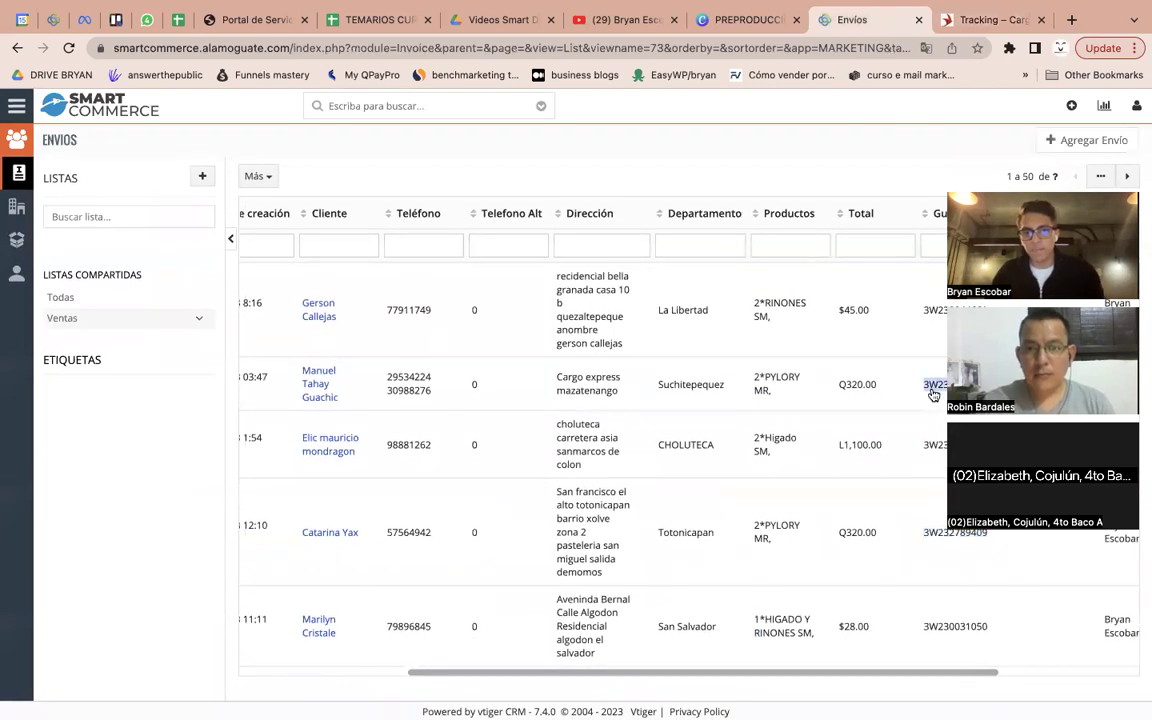
left_click(955, 22)
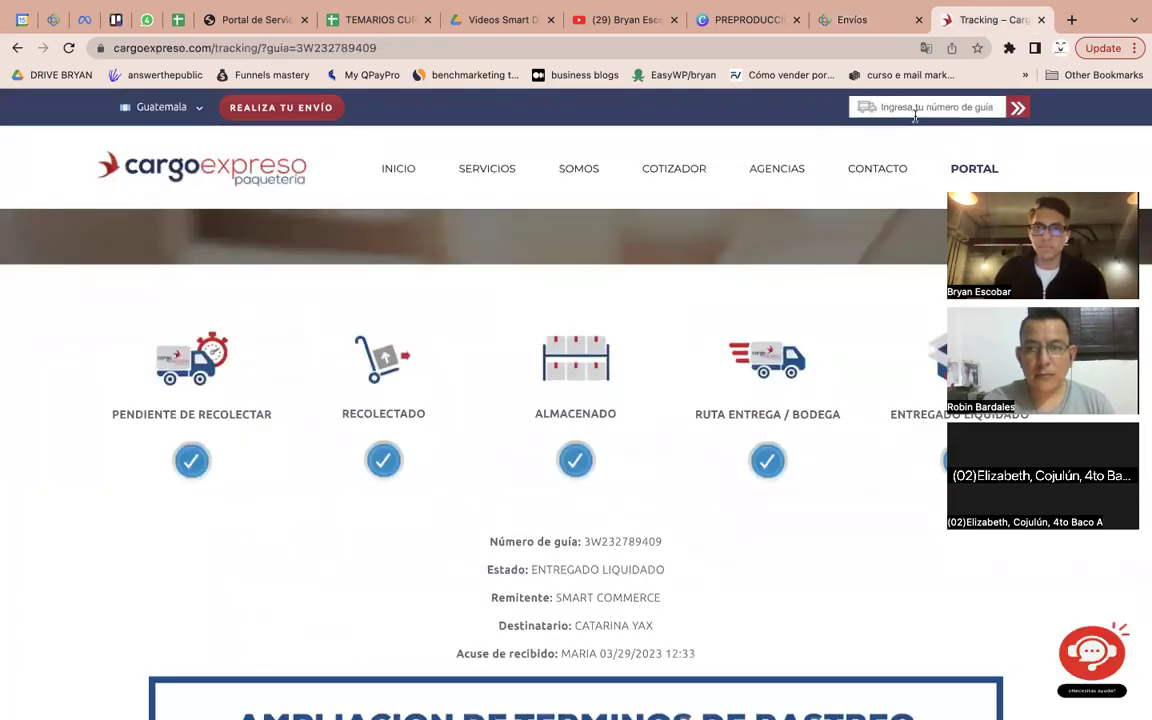
Track the second shipment's guide number and review its ENTREGADO LIQUIDADO result
left_click(912, 107)
key("Return")
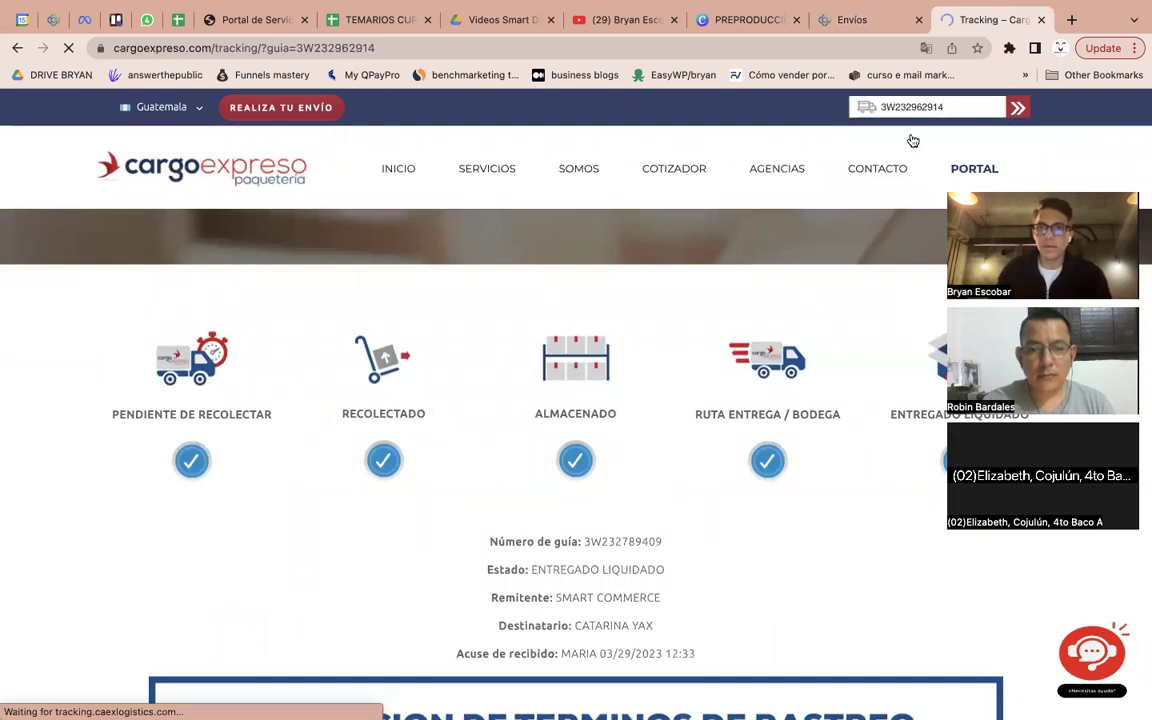
scroll(831, 298, "down", 3)
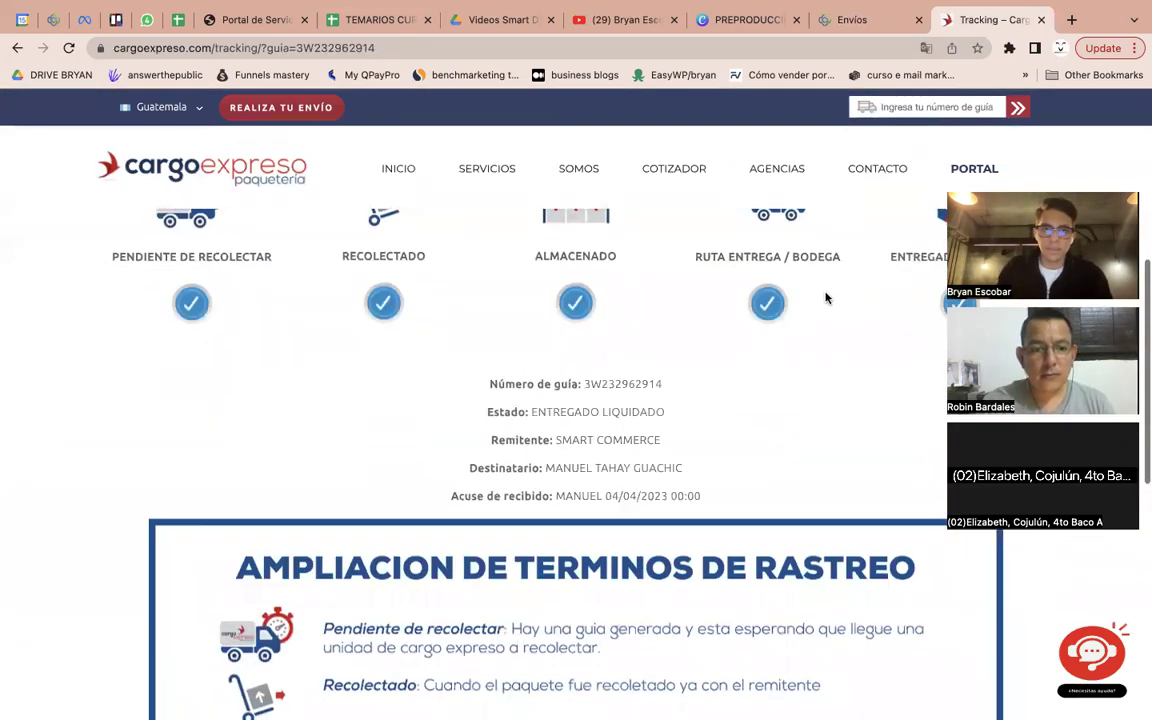
scroll(630, 468, "up", 1)
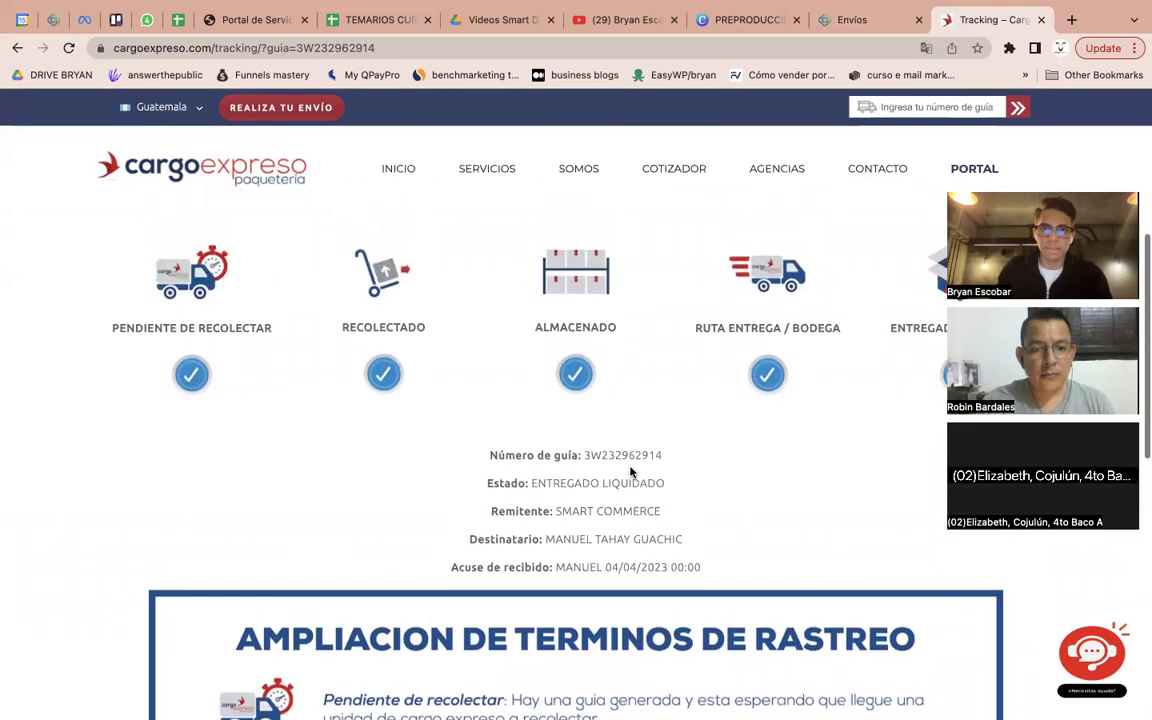
triple_click(622, 537)
scroll(655, 520, "up", 1)
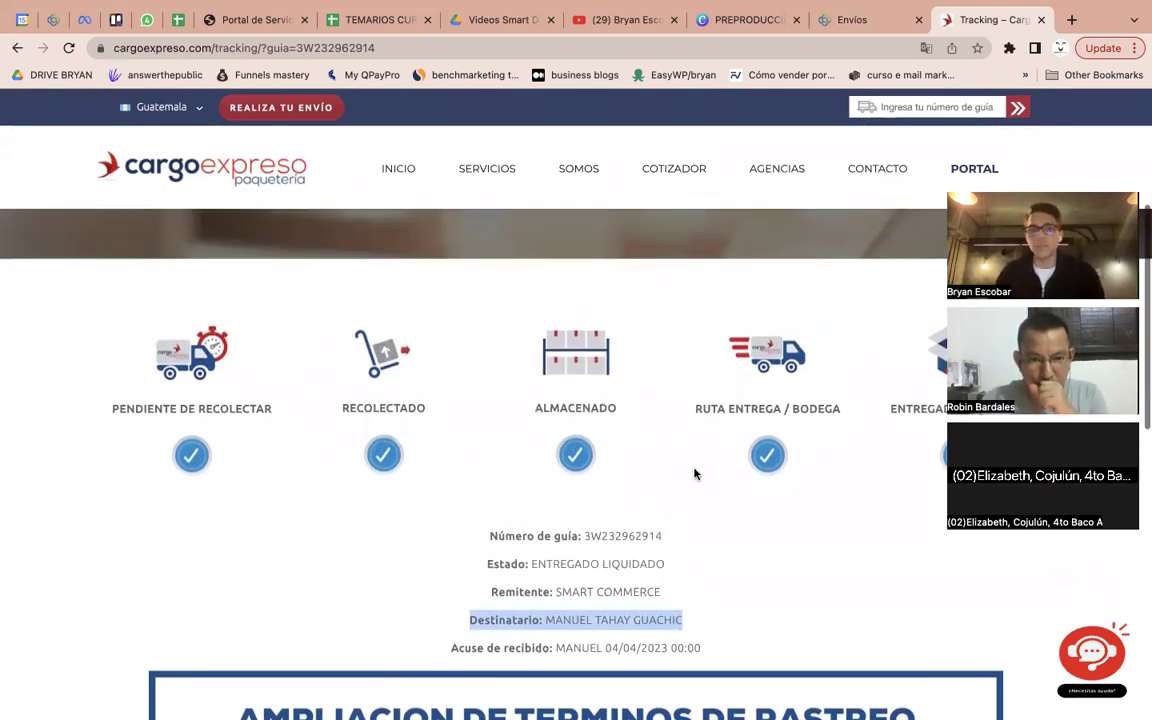
Review its stages from PENDIENTE DE RECOLECTAR to ENTREGADO, then return to Envíos
left_click_drag(142, 447, 295, 390)
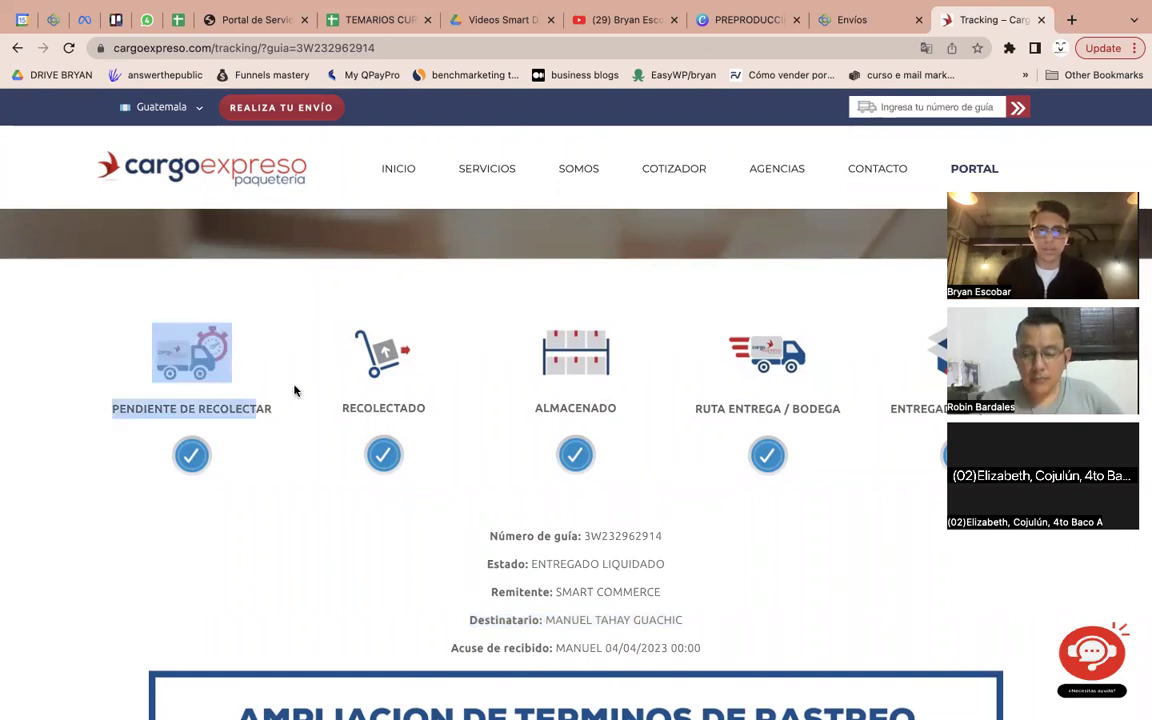
left_click_drag(485, 428, 510, 420)
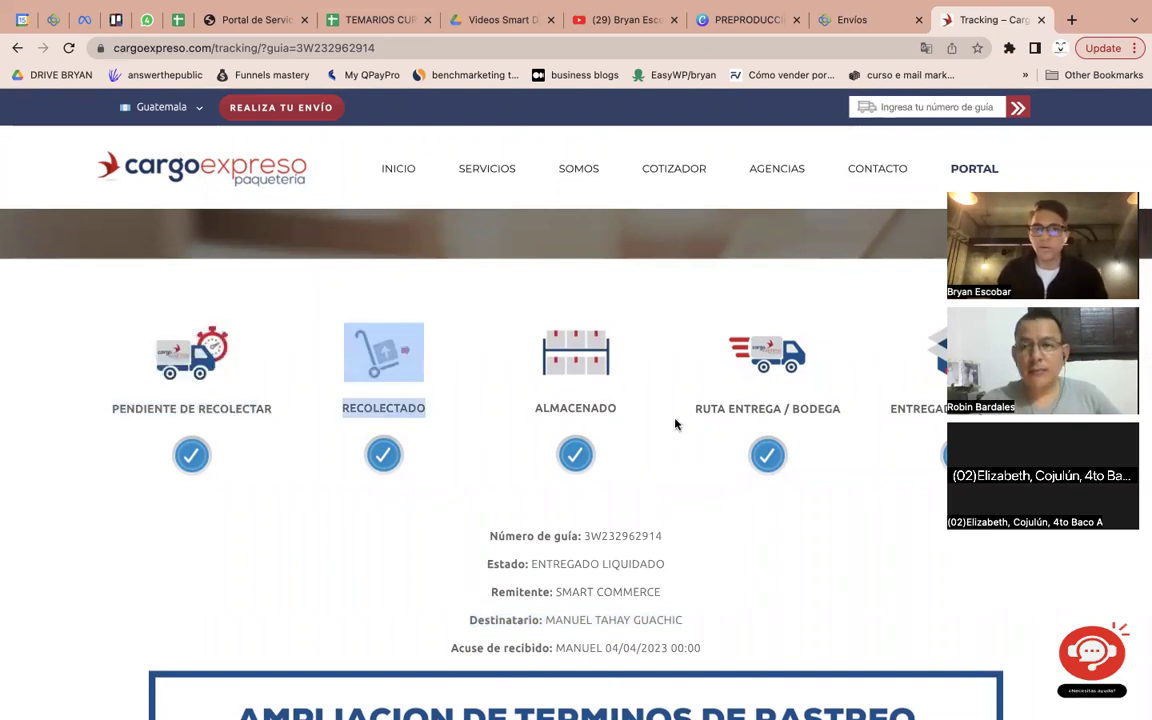
left_click_drag(675, 425, 674, 411)
left_click_drag(856, 437, 635, 350)
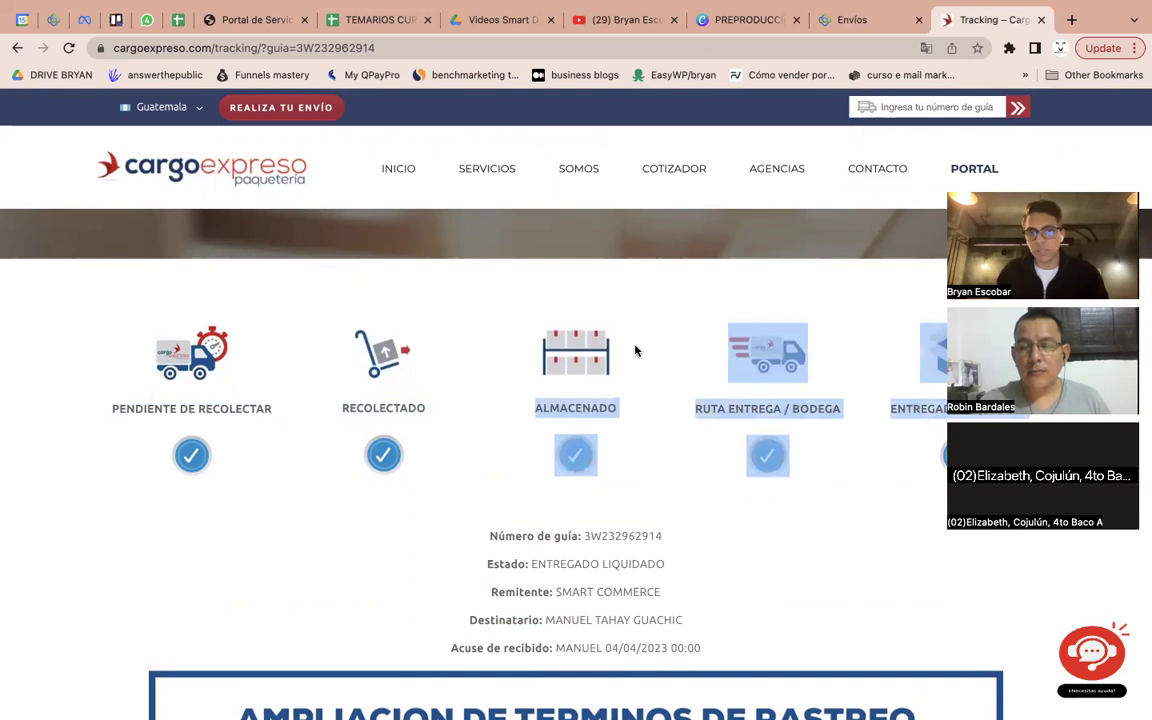
double_click(919, 402)
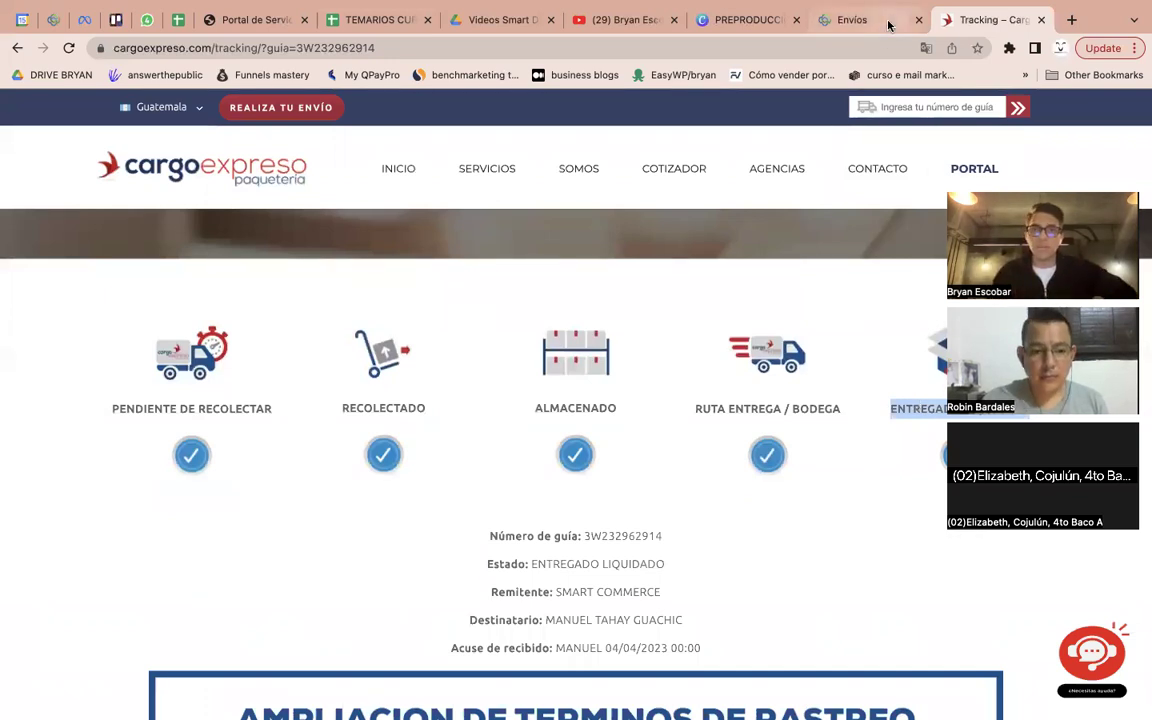
left_click(820, 20)
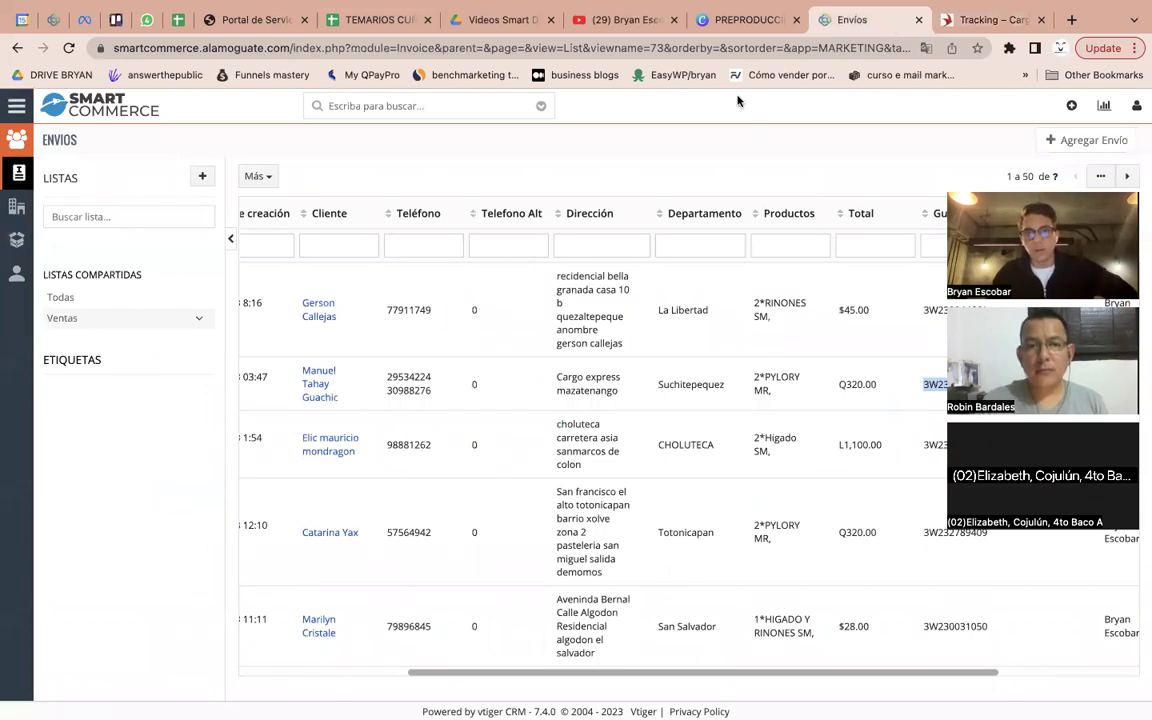